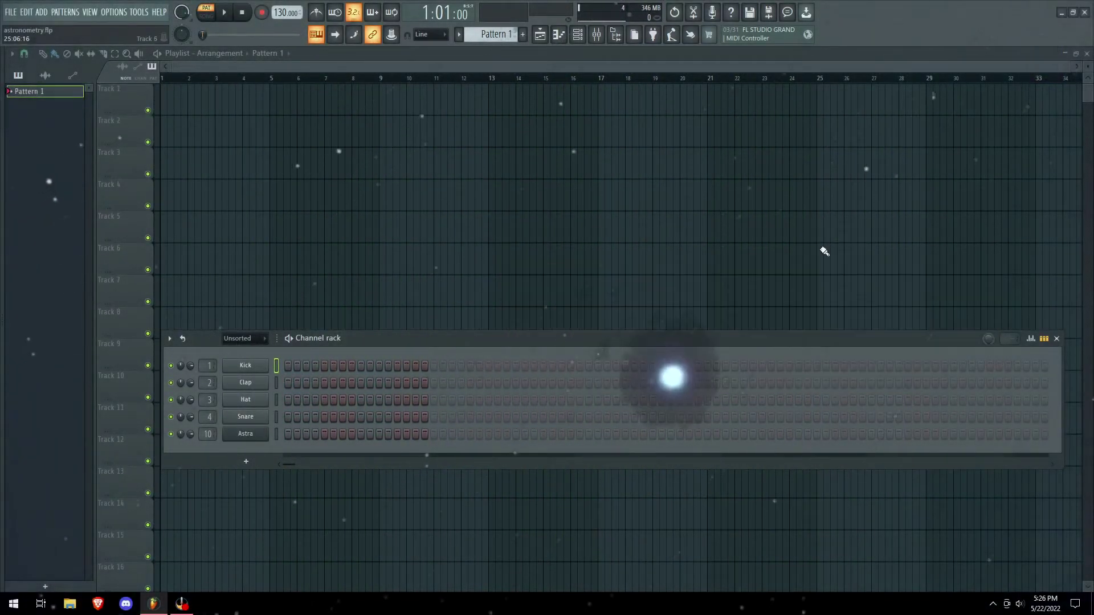
- Open the Astra synth, dismiss its Splice Connect introduction and move the plugin window clear for playing
{"action": "left_click", "coordinate": [251, 435]}
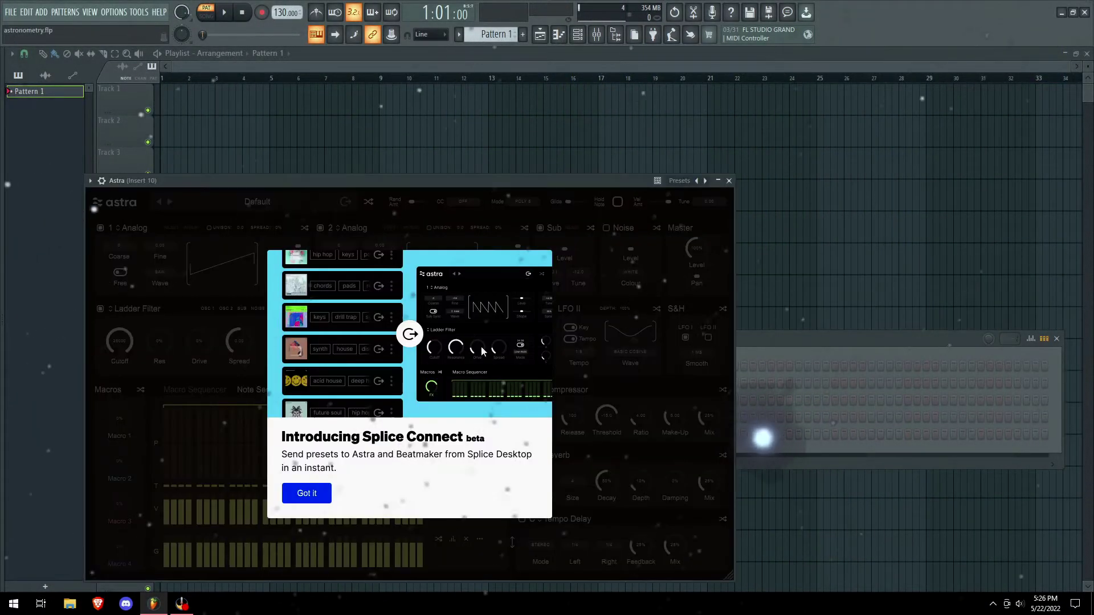
{"action": "left_click", "coordinate": [307, 494]}
{"action": "left_click_drag", "start_coordinate": [464, 182], "coordinate": [546, 111]}
{"action": "key", "text": "z"}
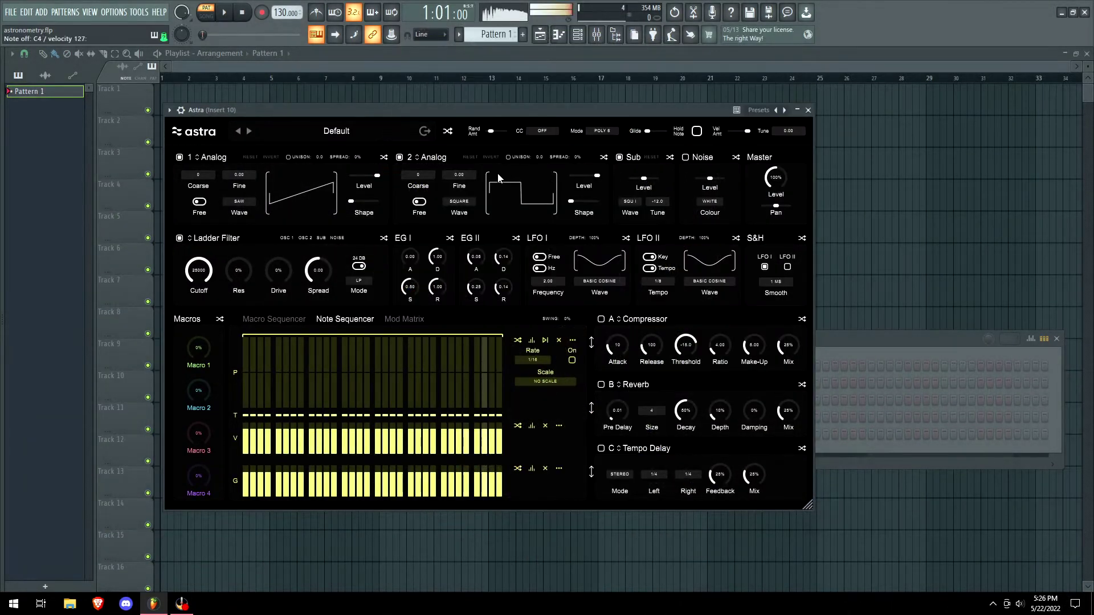
- Audition Astra's Arp presets in sequence from the default patch up to Arp - Light It Up
{"action": "left_click", "coordinate": [249, 132]}
{"action": "left_click", "coordinate": [249, 132]}
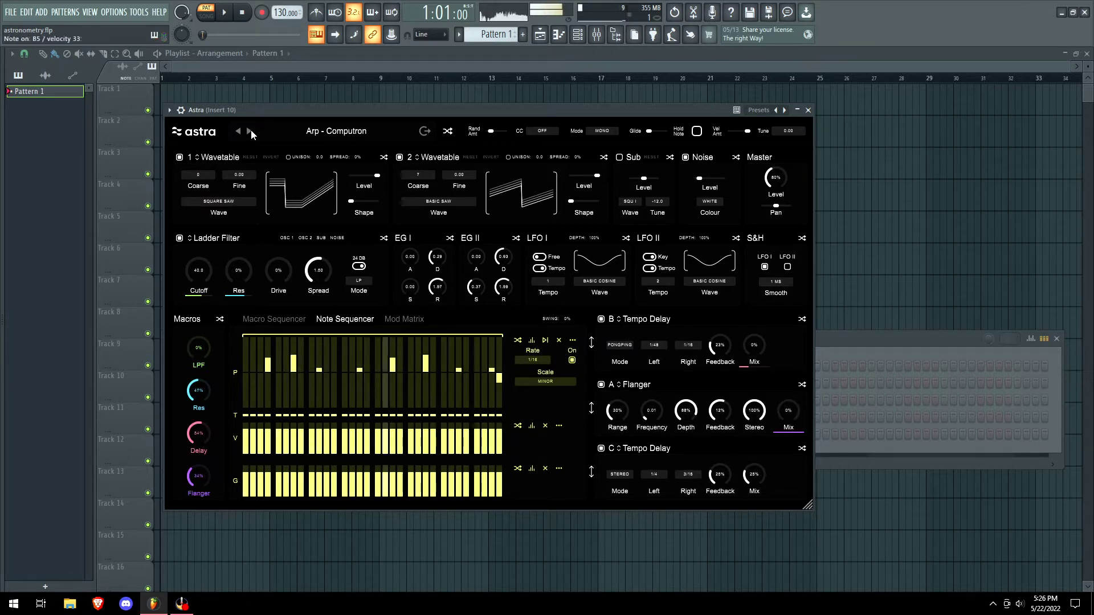
{"action": "left_click", "coordinate": [250, 132]}
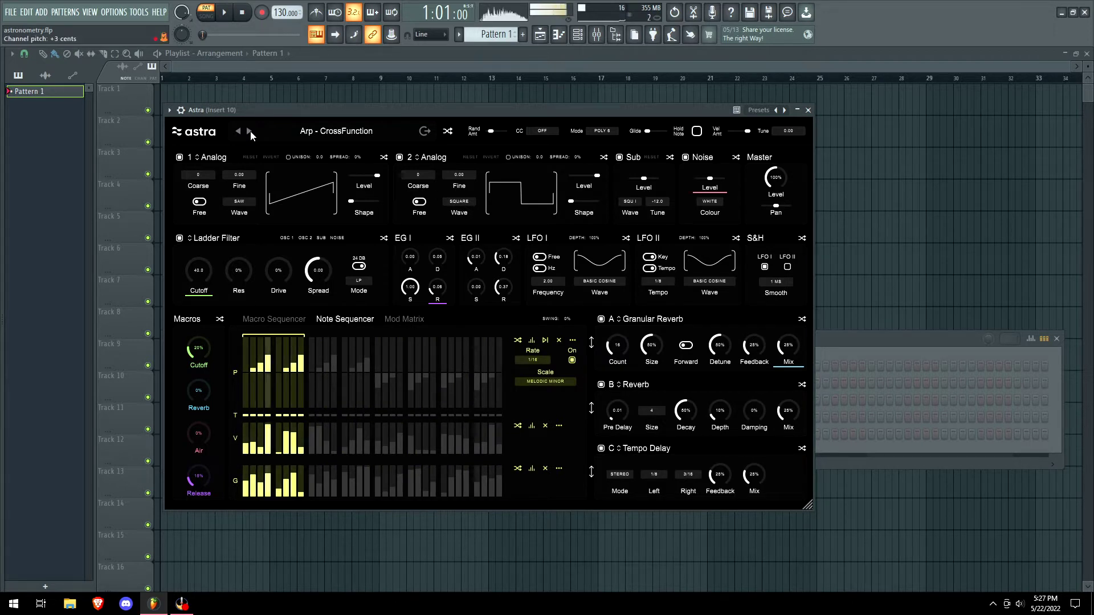
{"action": "left_click", "coordinate": [251, 132]}
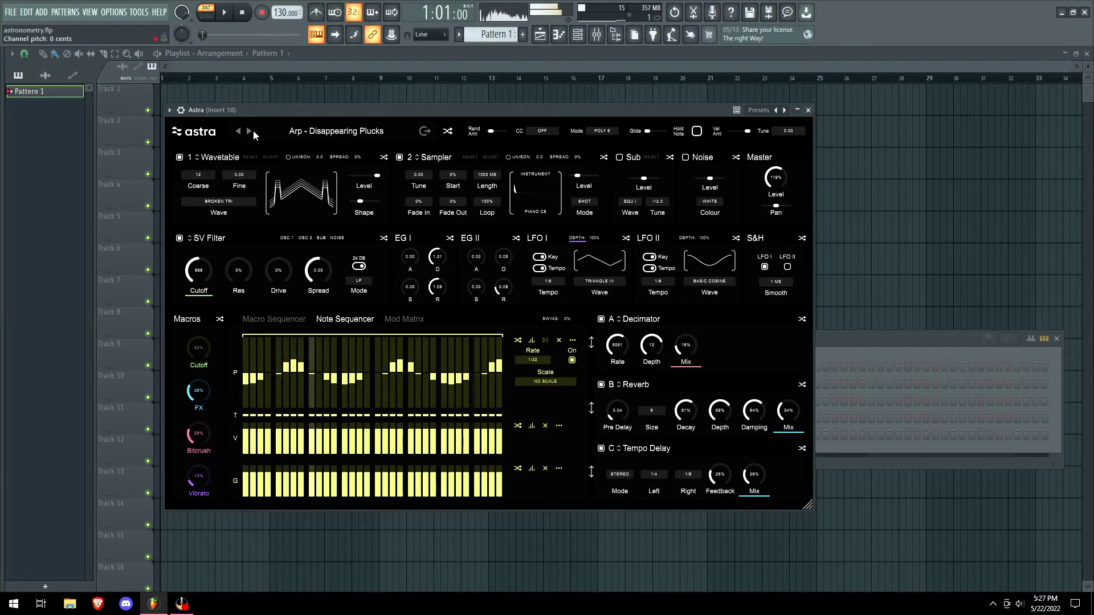
{"action": "left_click", "coordinate": [249, 132]}
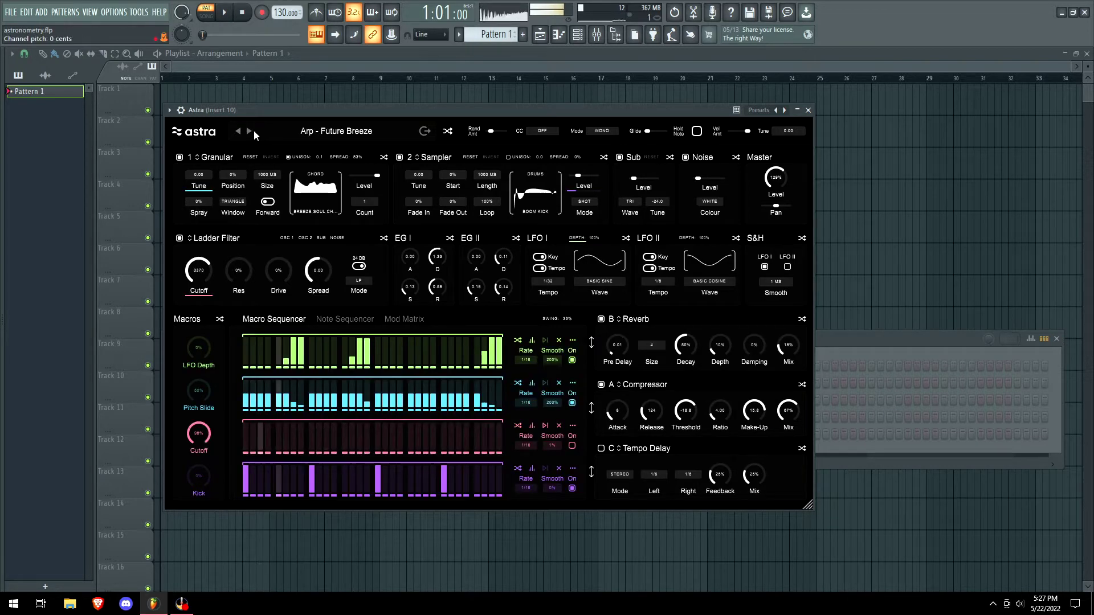
{"action": "left_click", "coordinate": [249, 132]}
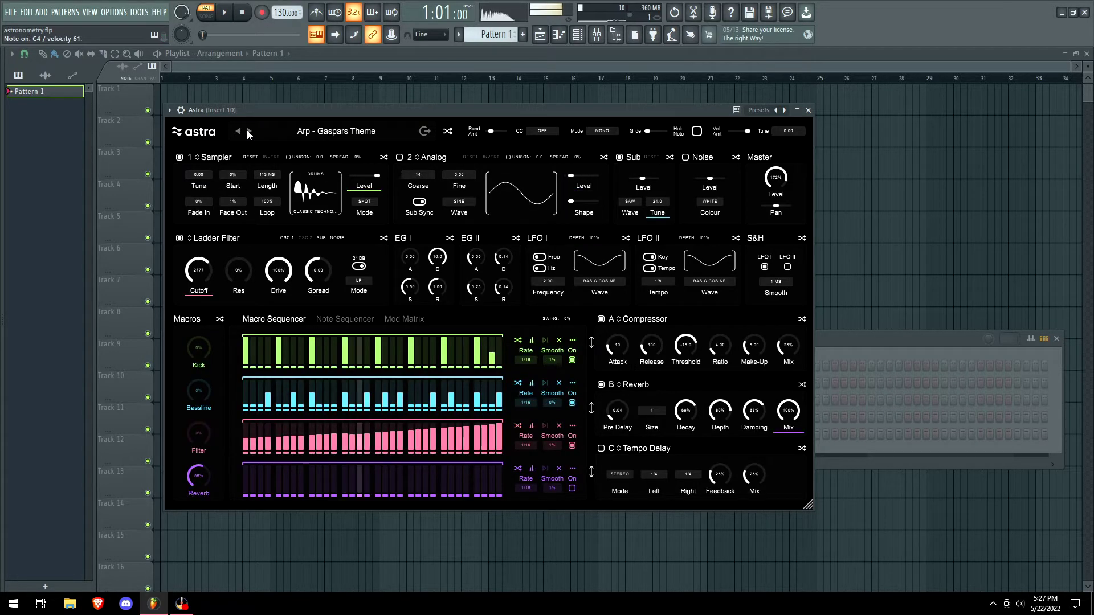
{"action": "left_click", "coordinate": [250, 132]}
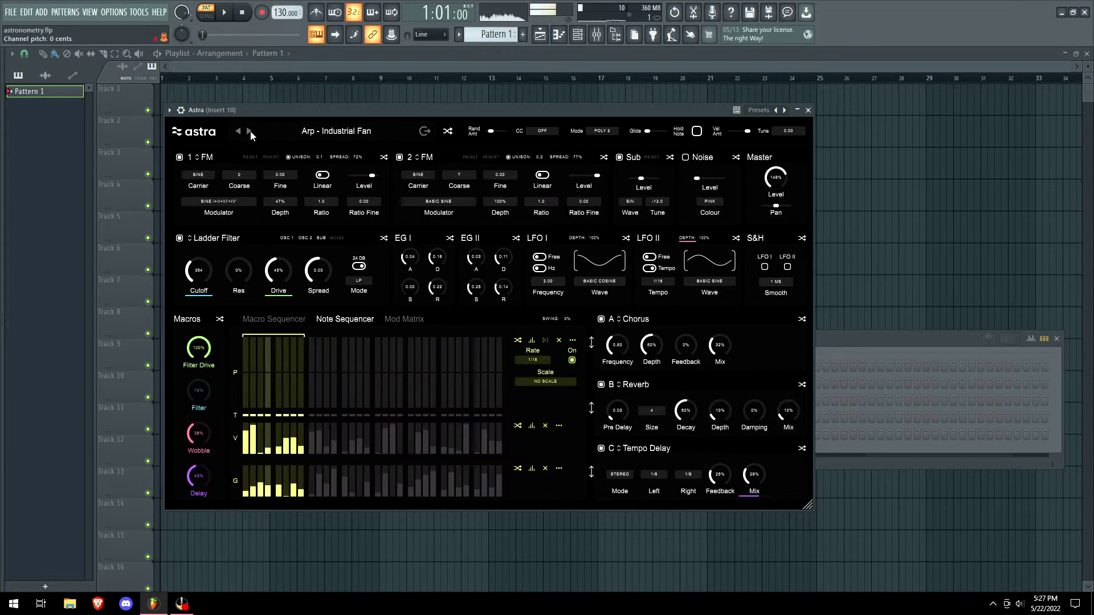
{"action": "left_click", "coordinate": [250, 131]}
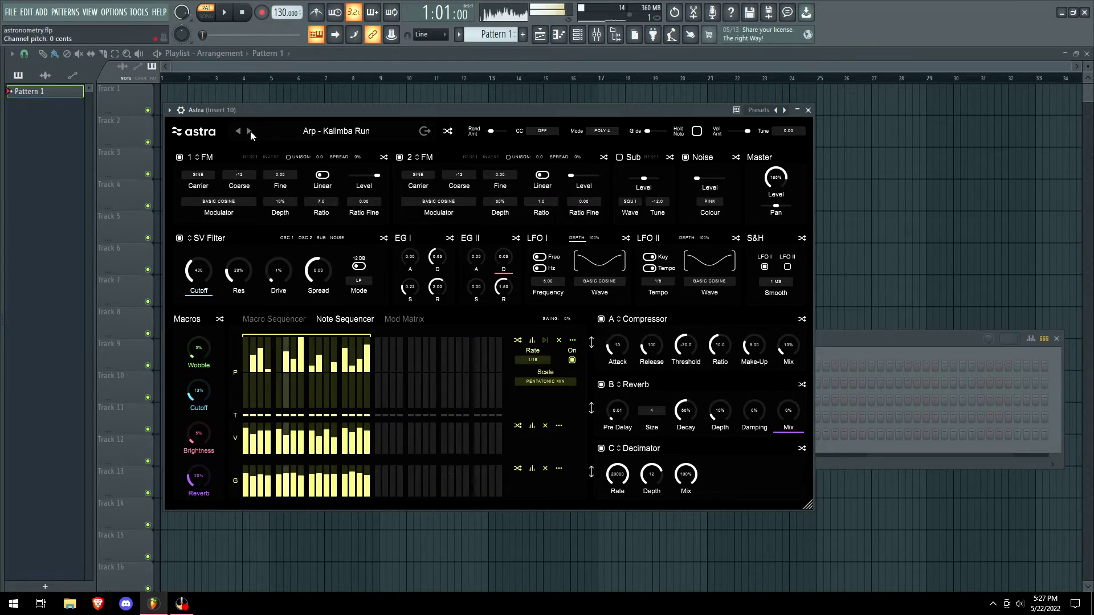
{"action": "left_click", "coordinate": [250, 132]}
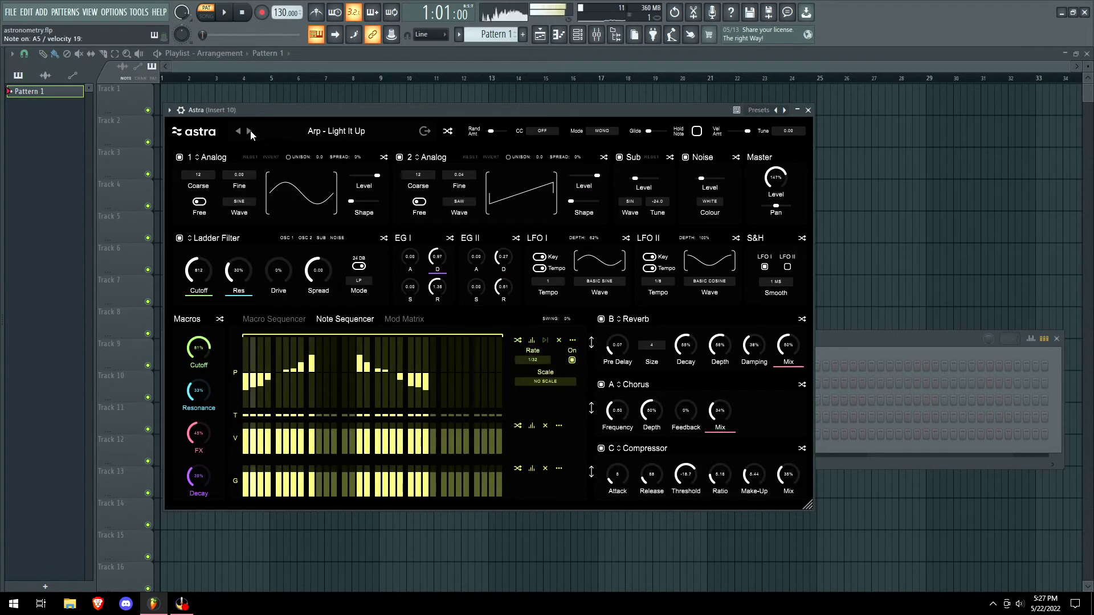
- Continue auditioning the Arp presets in sequence from Arp - Naval through Arp - Synthie
{"action": "left_click", "coordinate": [250, 132]}
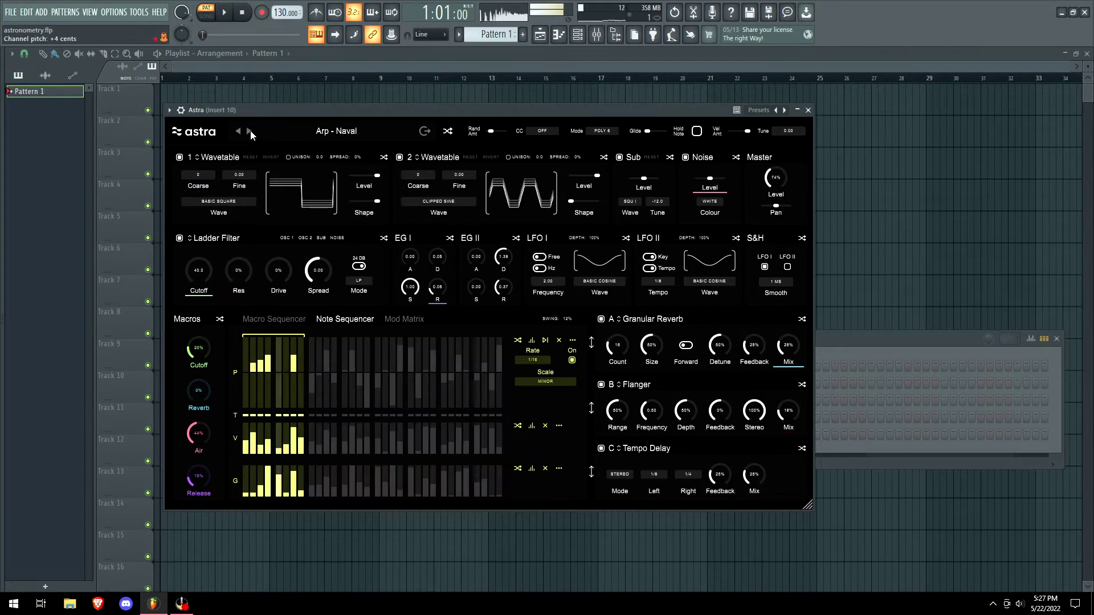
{"action": "left_click", "coordinate": [251, 131]}
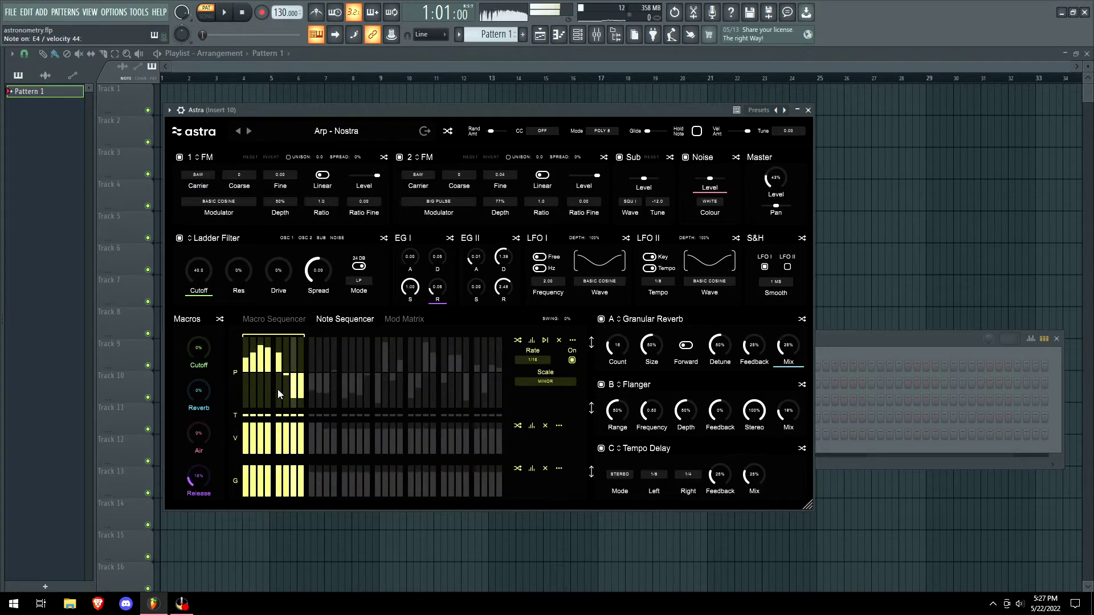
{"action": "left_click", "coordinate": [249, 131]}
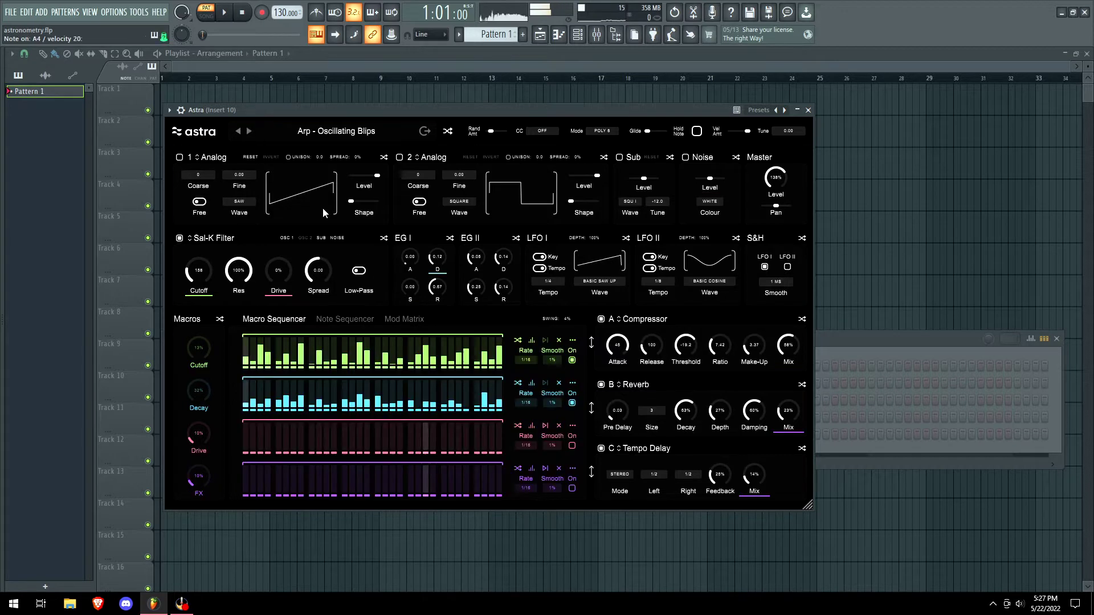
{"action": "left_click", "coordinate": [250, 132]}
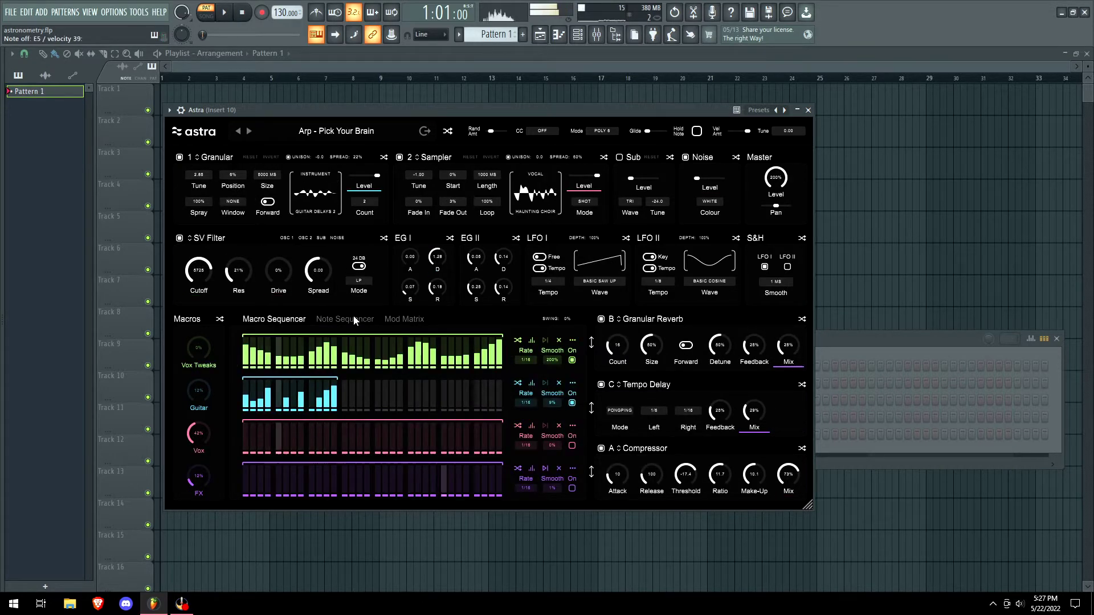
{"action": "left_click", "coordinate": [250, 131]}
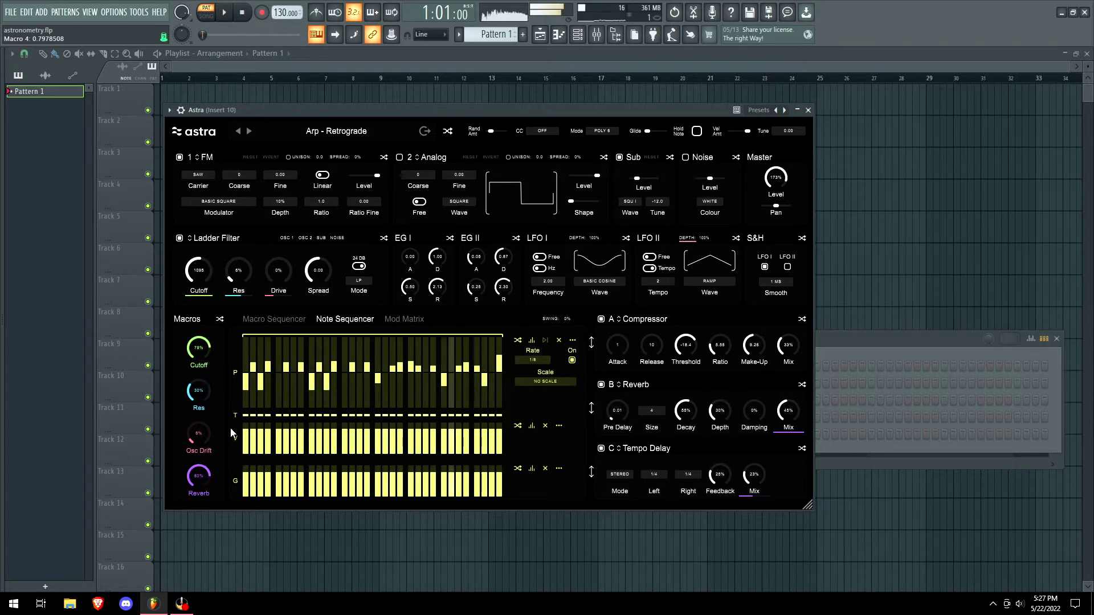
{"action": "left_click", "coordinate": [249, 132]}
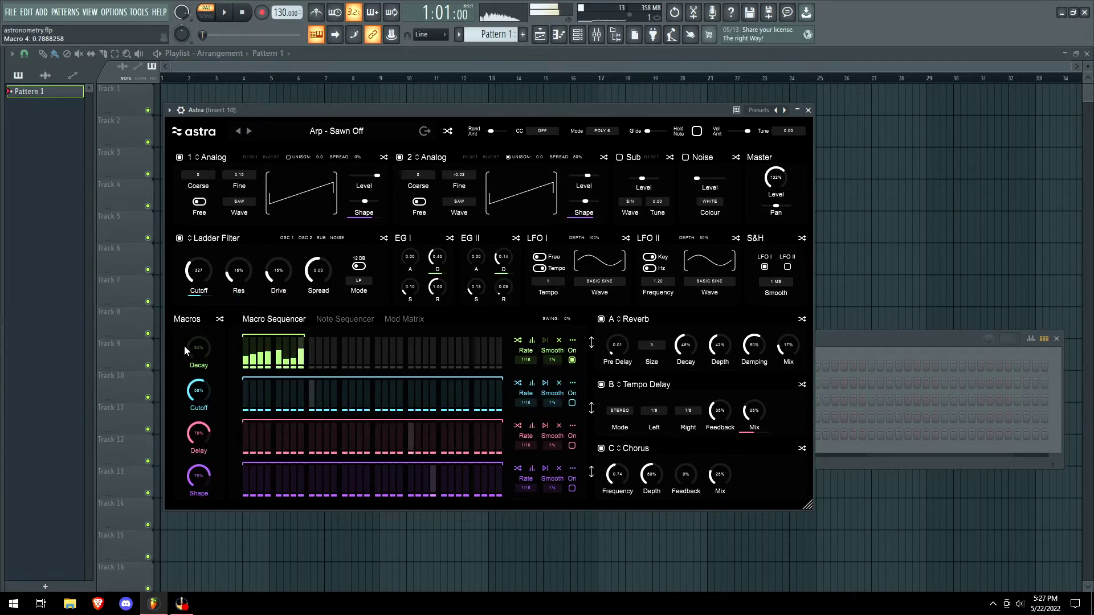
{"action": "left_click", "coordinate": [249, 132]}
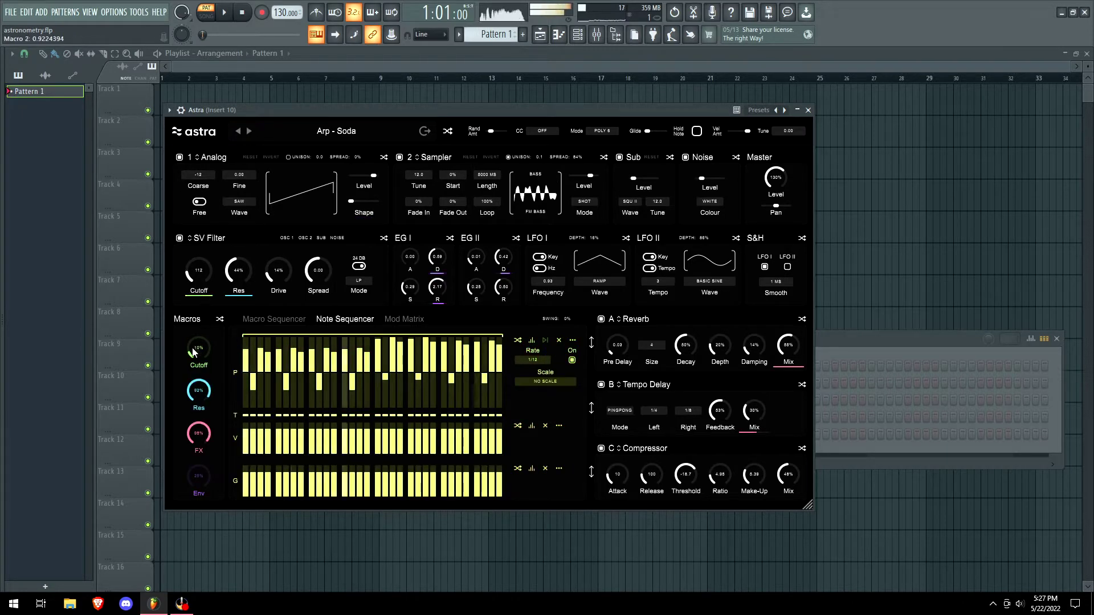
{"action": "left_click", "coordinate": [249, 131]}
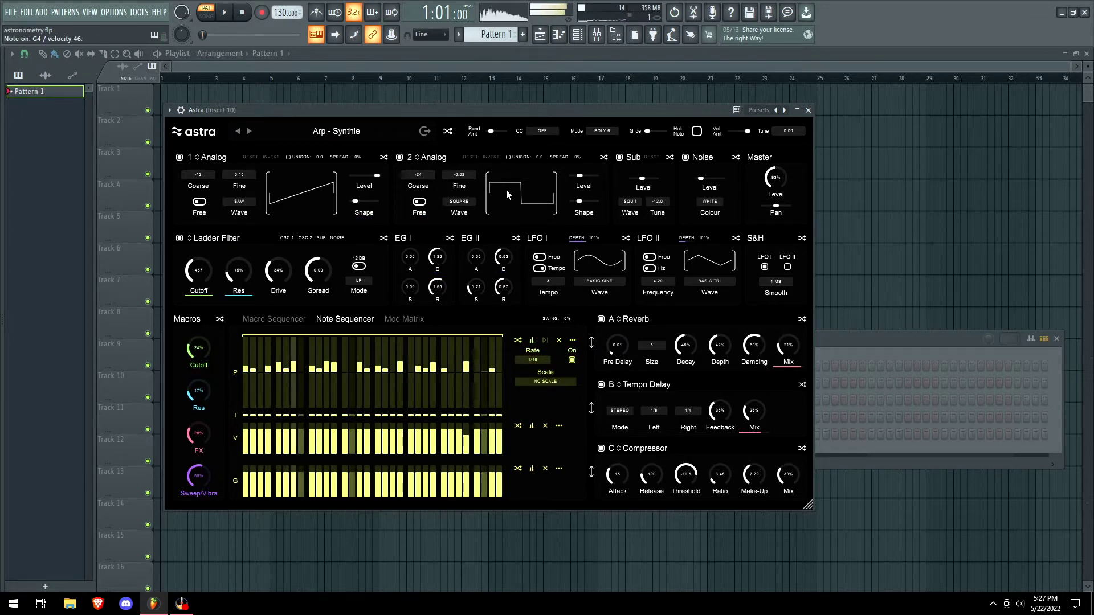
- Try the FM and Granular types for oscillator 1 of the Arp - Synthie preset
{"action": "left_click", "coordinate": [210, 162]}
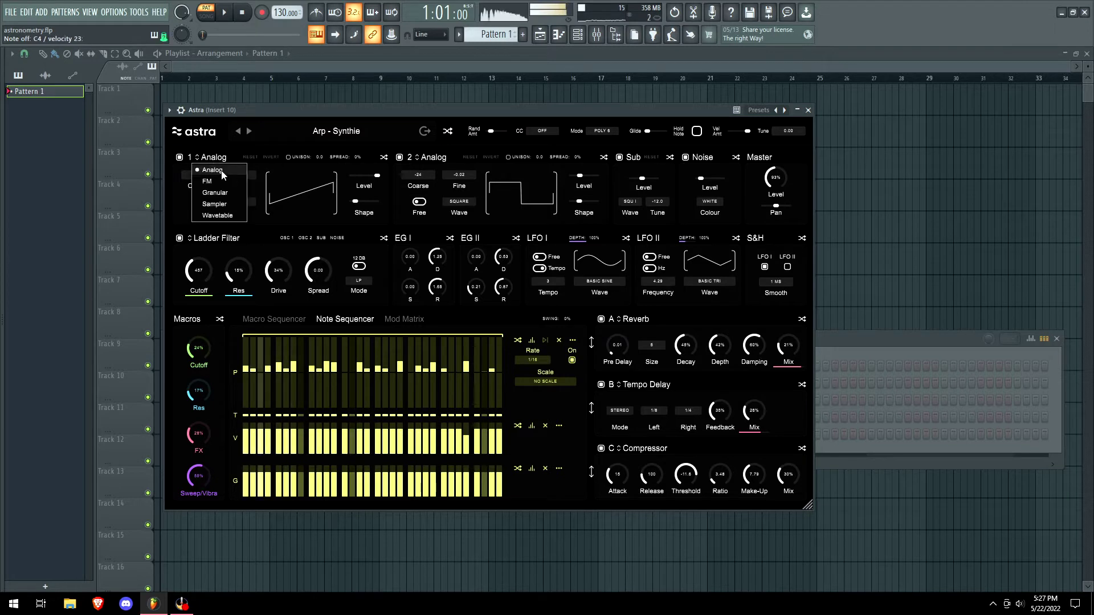
{"action": "left_click", "coordinate": [215, 181]}
{"action": "left_click", "coordinate": [217, 162]}
{"action": "left_click", "coordinate": [216, 194]}
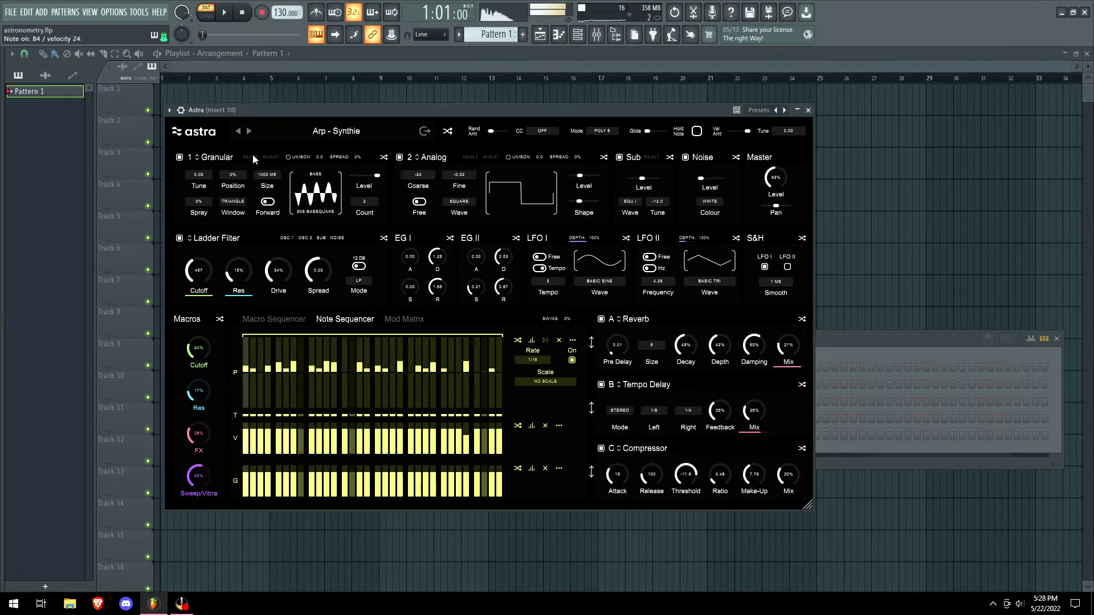
- Advance past Arp - Ursa Minor to the Arp - Vintage Acid preset and try the Wavetable type for its oscillator 1
{"action": "left_click", "coordinate": [249, 131]}
{"action": "left_click", "coordinate": [215, 159]}
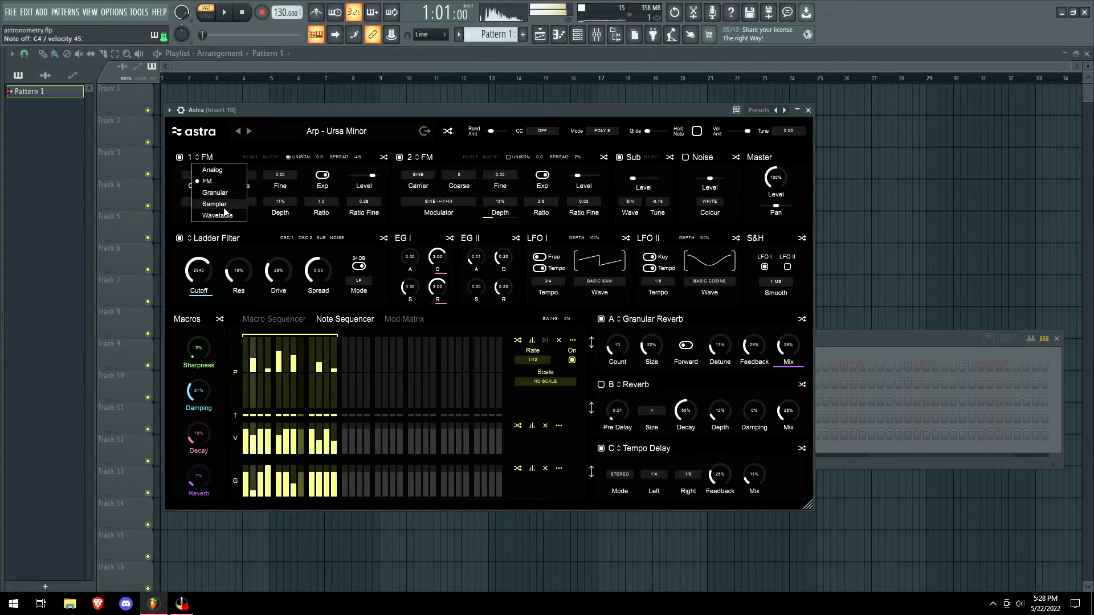
{"action": "left_click", "coordinate": [240, 178]}
{"action": "left_click", "coordinate": [249, 132]}
{"action": "left_click", "coordinate": [212, 159]}
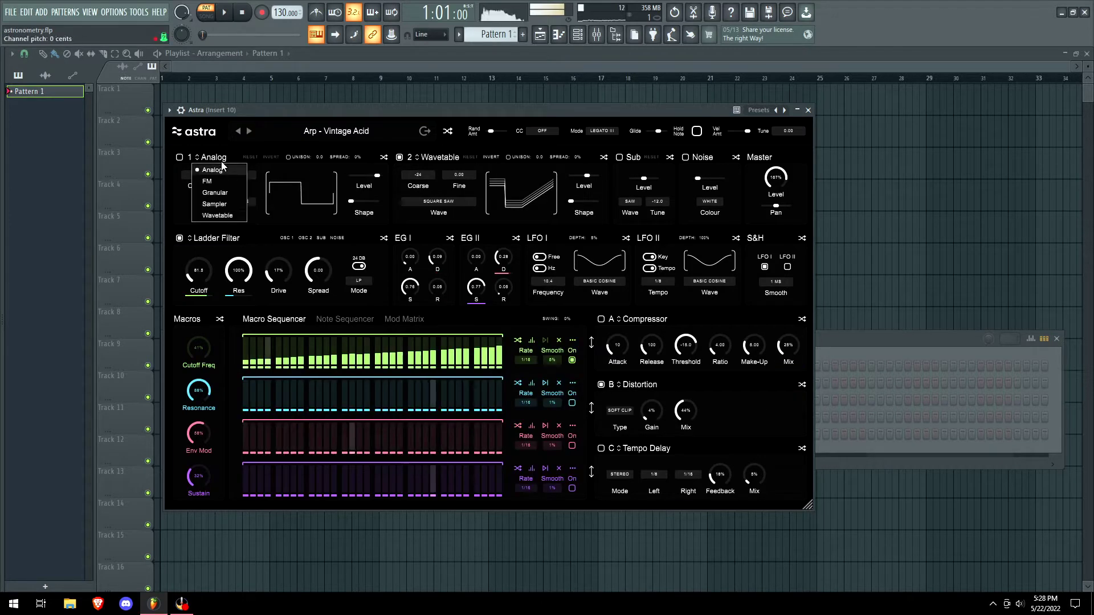
{"action": "left_click", "coordinate": [231, 169]}
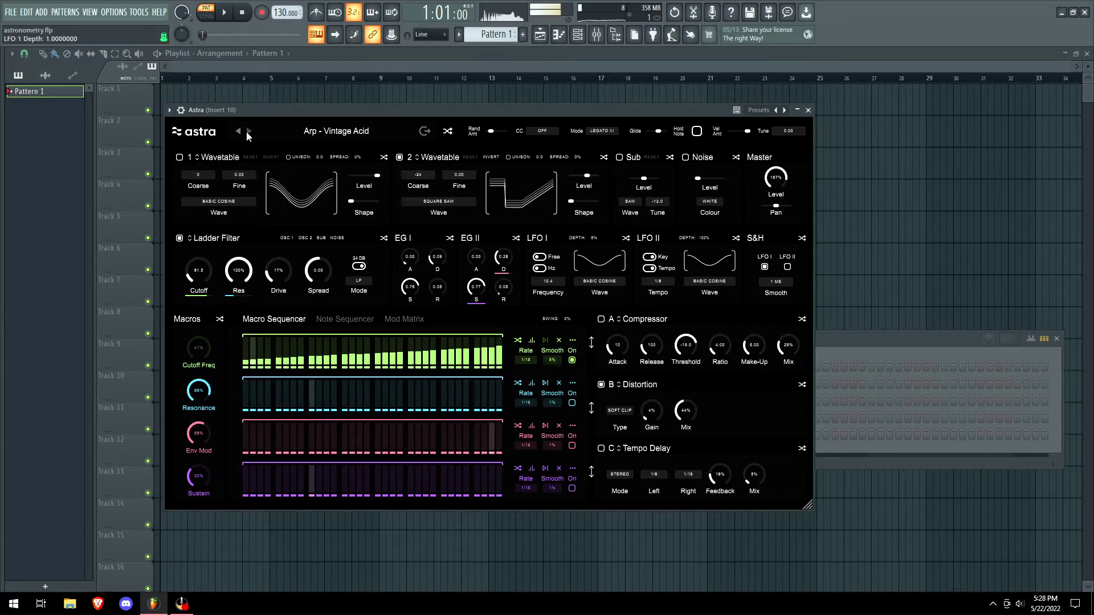
- Try oscillator types on the Arp - ZMatic and Arp - Zombie Dust presets, choosing Granular for Zombie Dust's oscillator 2
{"action": "left_click", "coordinate": [248, 132]}
{"action": "left_click", "coordinate": [212, 162]}
{"action": "left_click", "coordinate": [231, 170]}
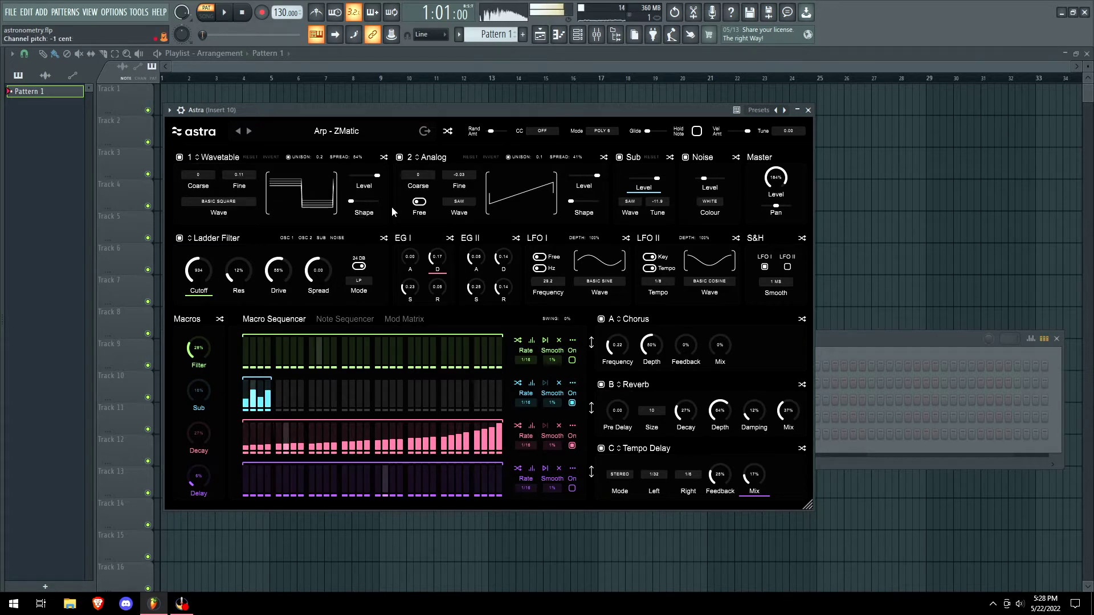
{"action": "left_click", "coordinate": [249, 132]}
{"action": "left_click", "coordinate": [429, 161]}
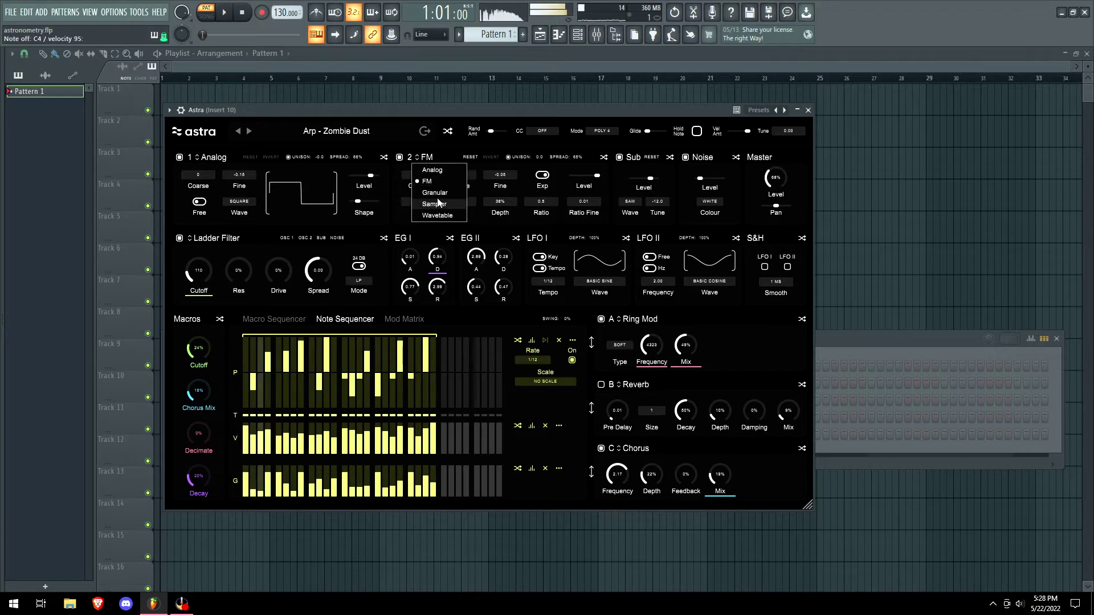
{"action": "left_click", "coordinate": [435, 192]}
- Audition the Atmos presets from Atmos - Bow VII through Atmos - Dearly Gates
{"action": "left_click", "coordinate": [249, 132]}
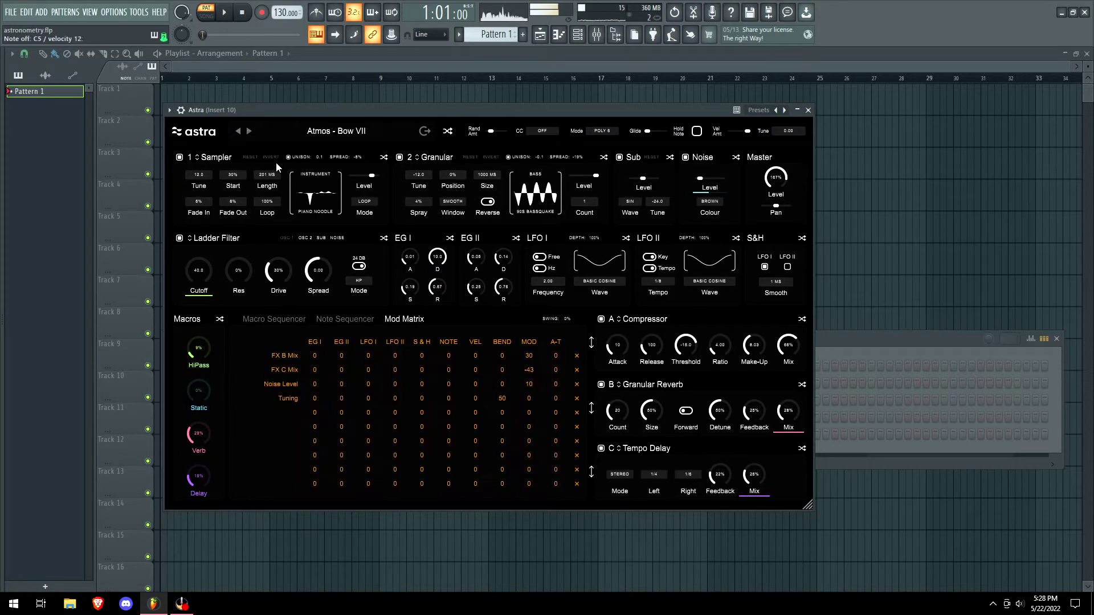
{"action": "left_click", "coordinate": [249, 132]}
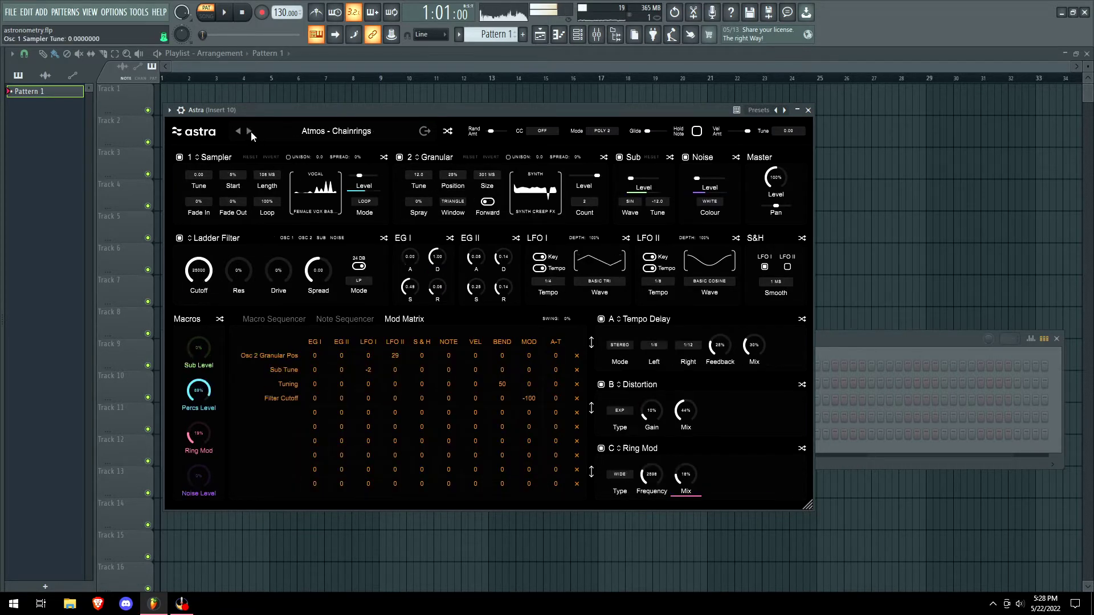
{"action": "left_click", "coordinate": [249, 131]}
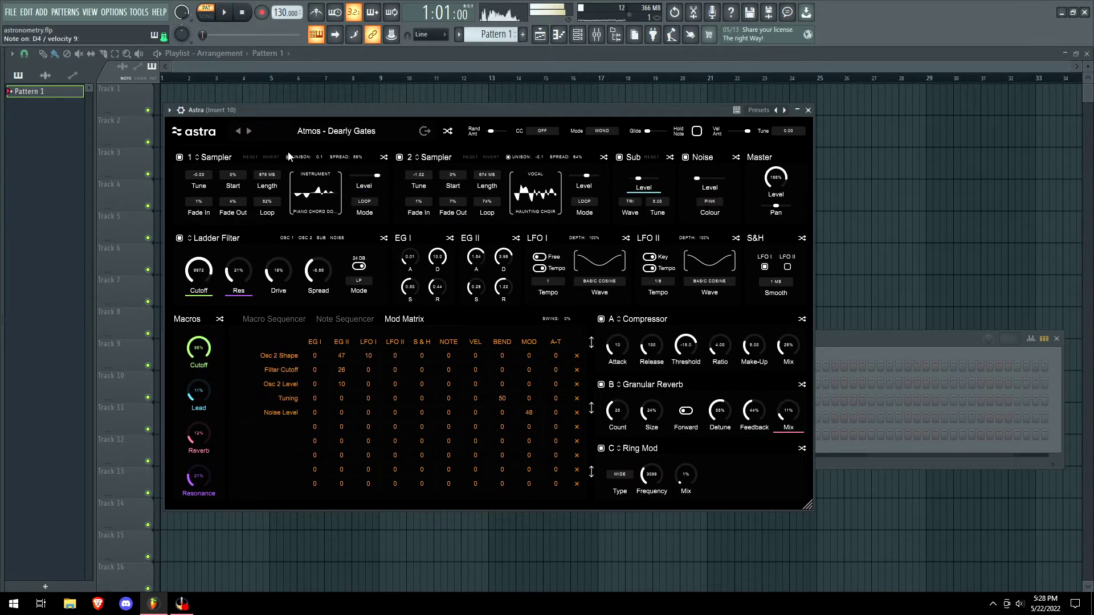
- Try the factory FX sample Atmos Pad in oscillator 2 of the Atmos - Dearly Gates preset
{"action": "left_click", "coordinate": [533, 193]}
{"action": "mouse_move", "coordinate": [530, 217]}
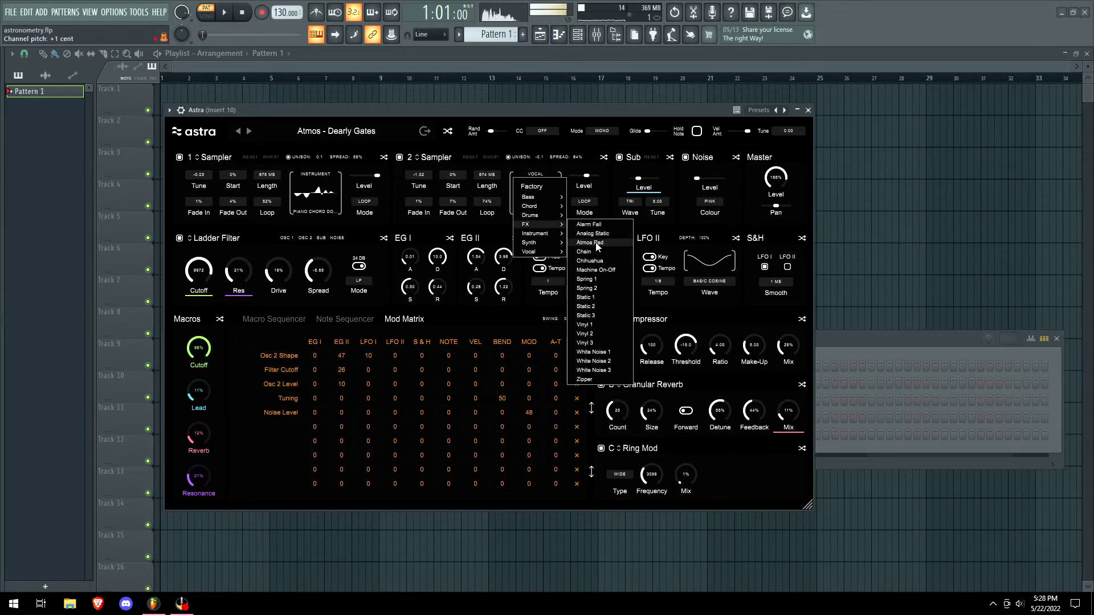
{"action": "left_click", "coordinate": [591, 248]}
- Audition the Atmos presets from Atmos - Erasserheadd through Atmos - Hillside
{"action": "left_click", "coordinate": [249, 131]}
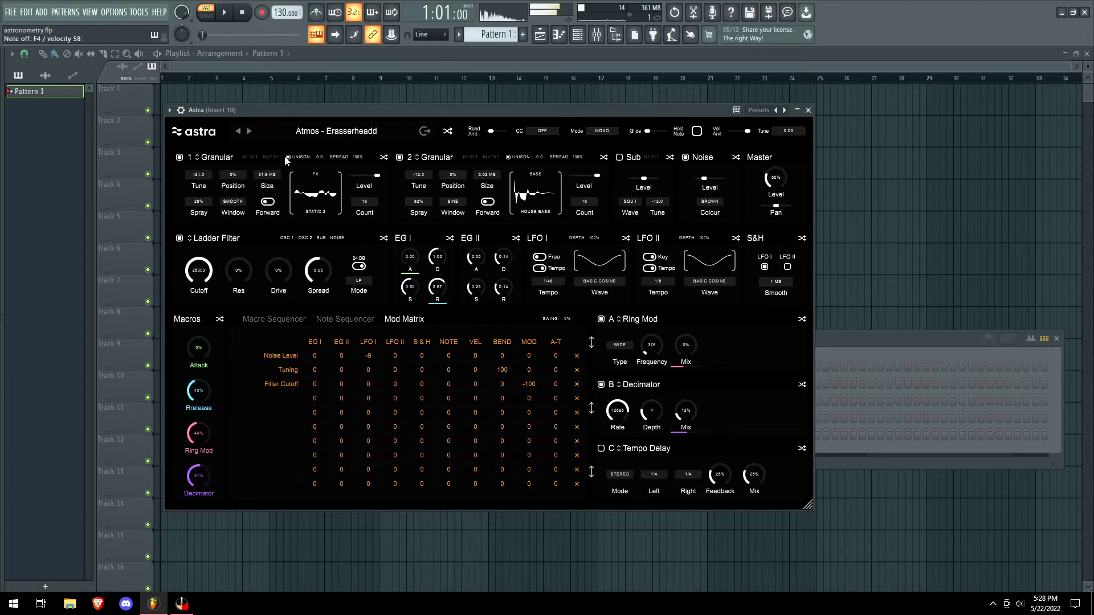
{"action": "left_click", "coordinate": [250, 132]}
{"action": "left_click", "coordinate": [249, 132]}
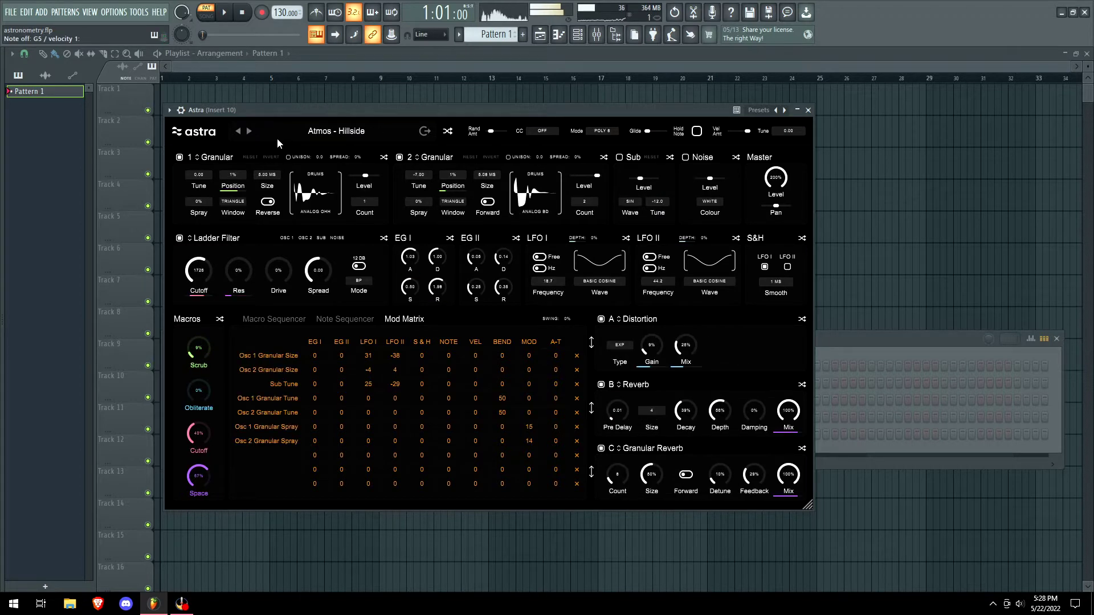
- Open Astra's piano roll and audition the sound on the lower keys around the fourth octave
{"action": "key", "text": "F7"}
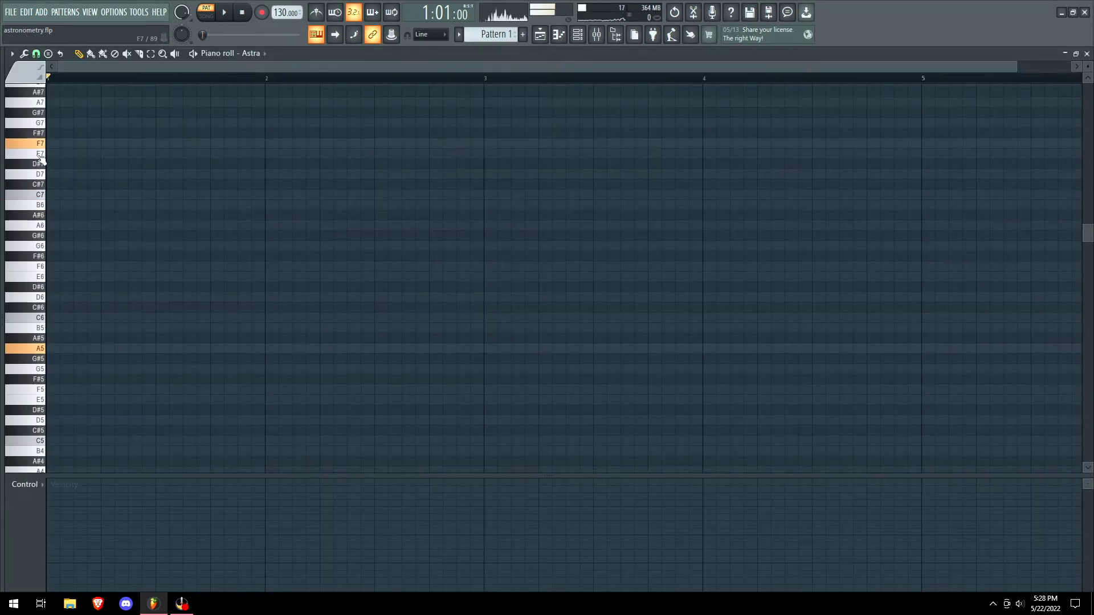
{"action": "scroll", "coordinate": [26, 441], "scroll_direction": "down", "scroll_amount": 10}
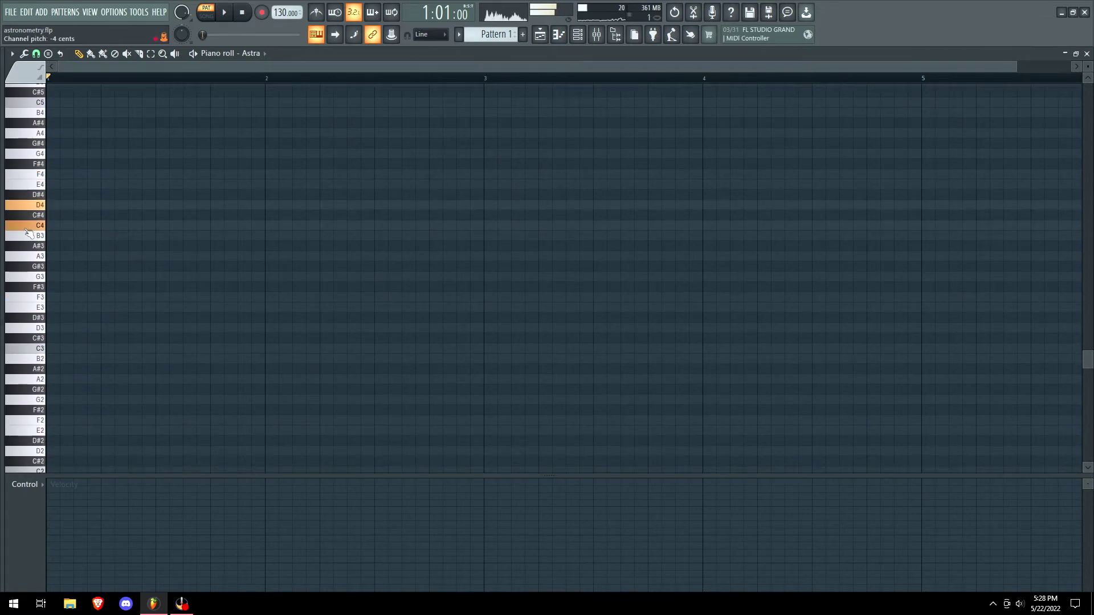
{"action": "left_click", "coordinate": [26, 168]}
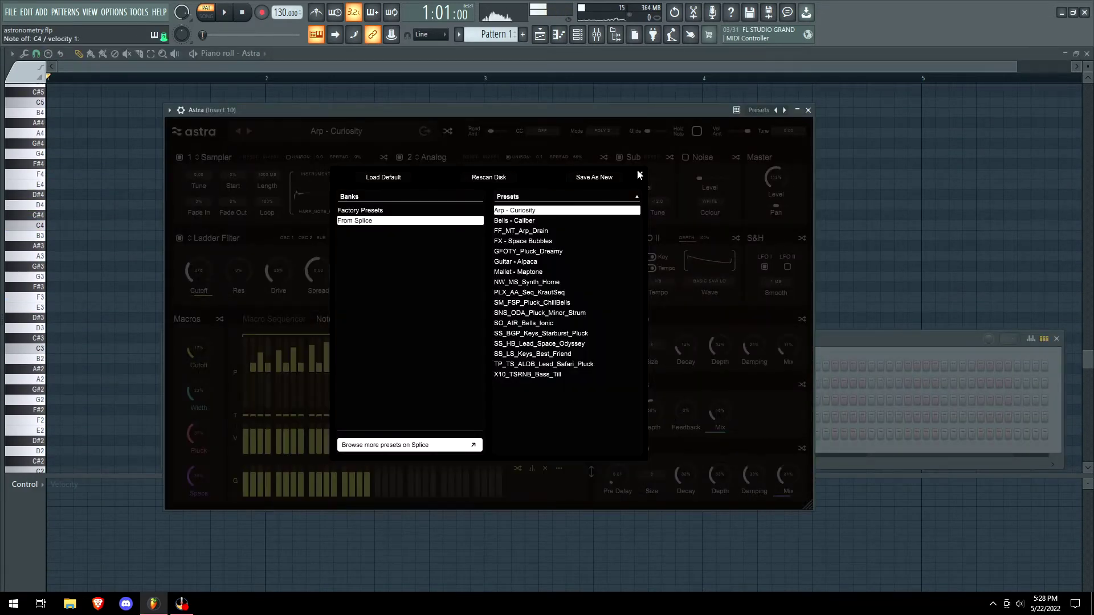
- Load the Arp - Curiosity preset from the From Splice bank and close the preset browser
{"action": "left_click", "coordinate": [639, 175]}
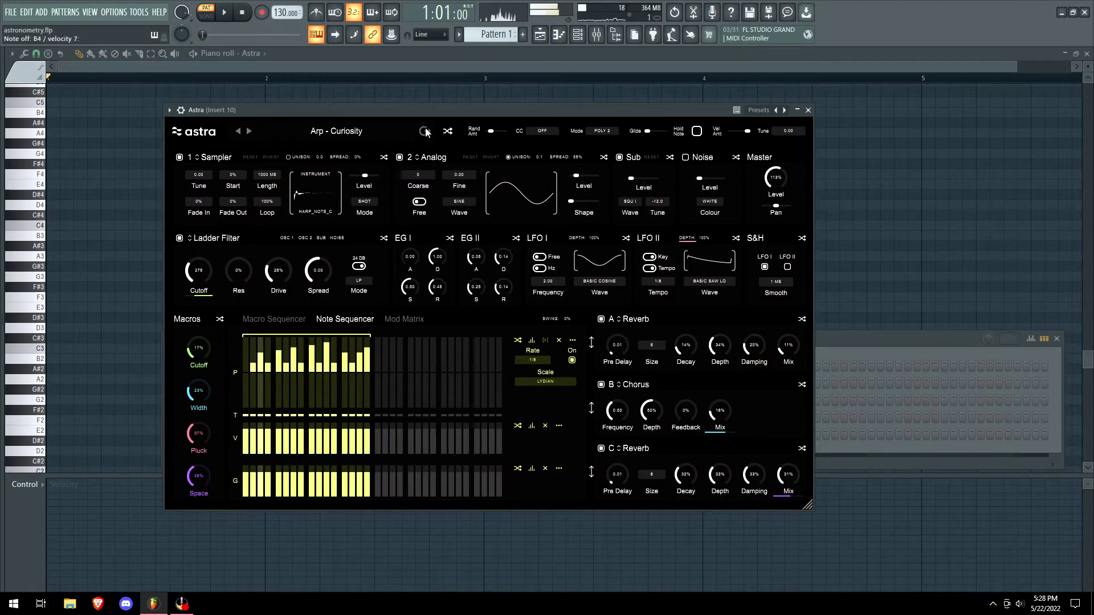
- Raise Arp - Curiosity's Cutoff macro to 64% and set its note sequencer rate to 1/48, trying the on/off and scale settings
{"action": "scroll", "coordinate": [109, 254], "scroll_direction": "up", "scroll_amount": 3}
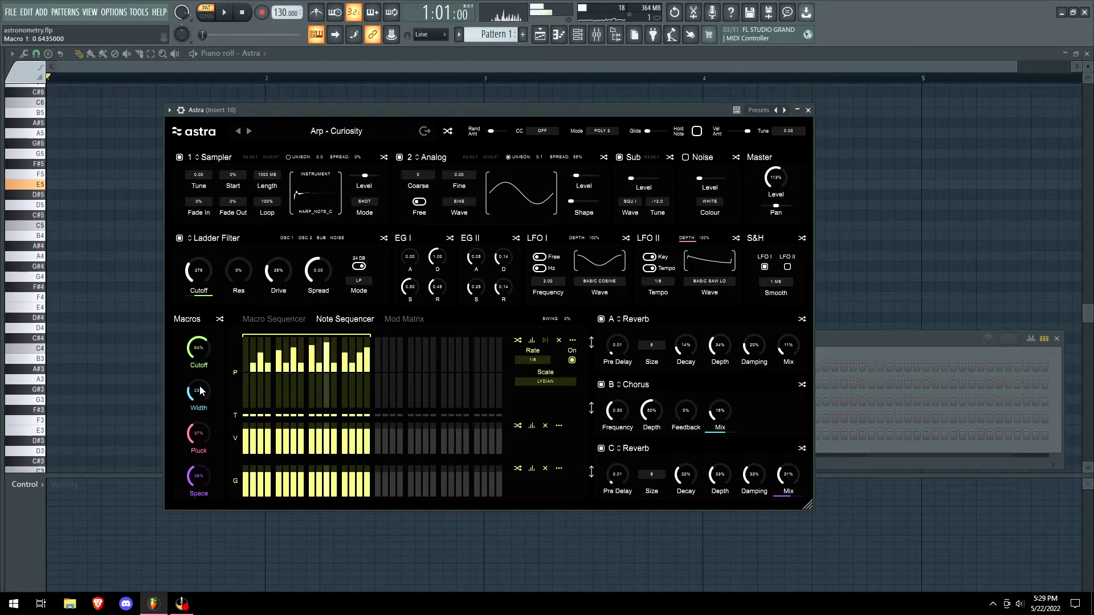
{"action": "left_click", "coordinate": [404, 319]}
{"action": "left_click", "coordinate": [345, 319]}
{"action": "left_click", "coordinate": [530, 360]}
{"action": "left_click", "coordinate": [525, 358]}
{"action": "left_click", "coordinate": [525, 358]}
{"action": "left_click", "coordinate": [529, 307]}
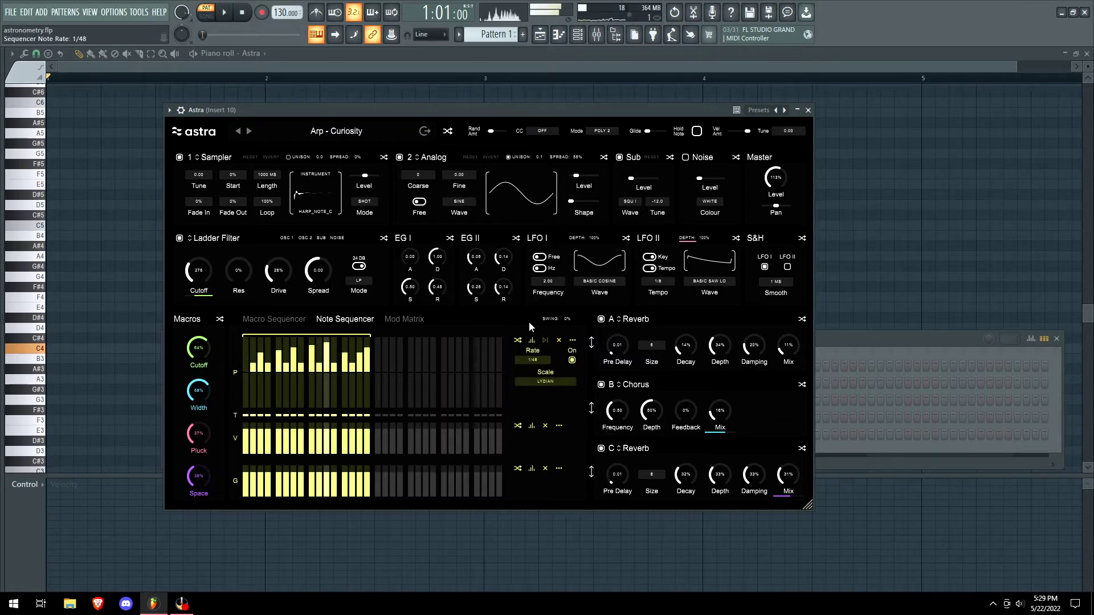
{"action": "left_click", "coordinate": [572, 361]}
{"action": "left_click", "coordinate": [546, 381]}
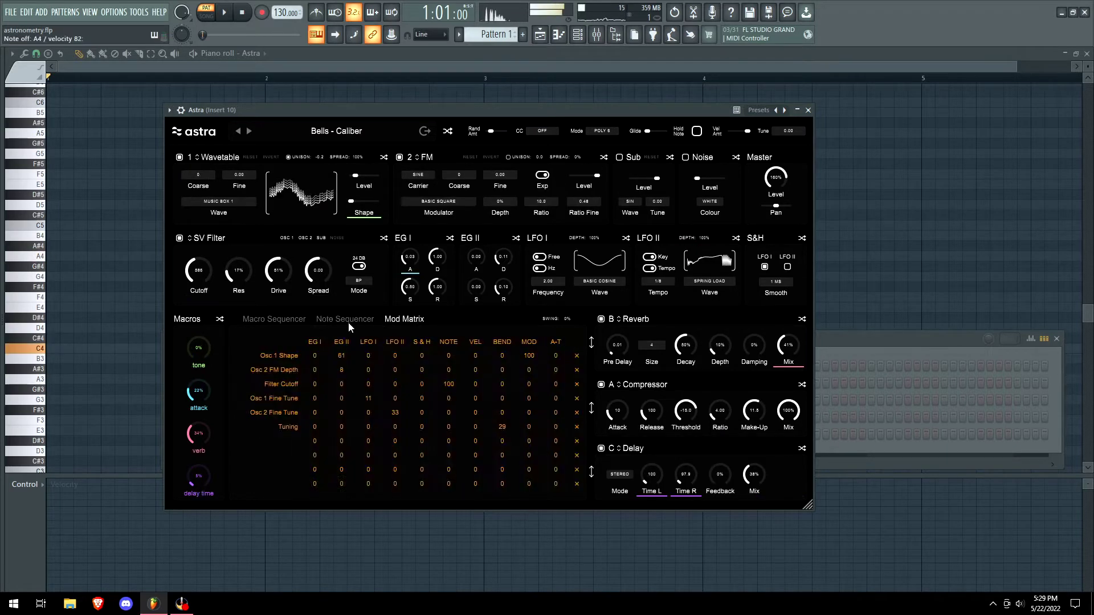
- Browse forward from Bells - Caliber to the FF_MT_Arp_Drain preset and set the CC mapping to Map 1
{"action": "left_click", "coordinate": [347, 322]}
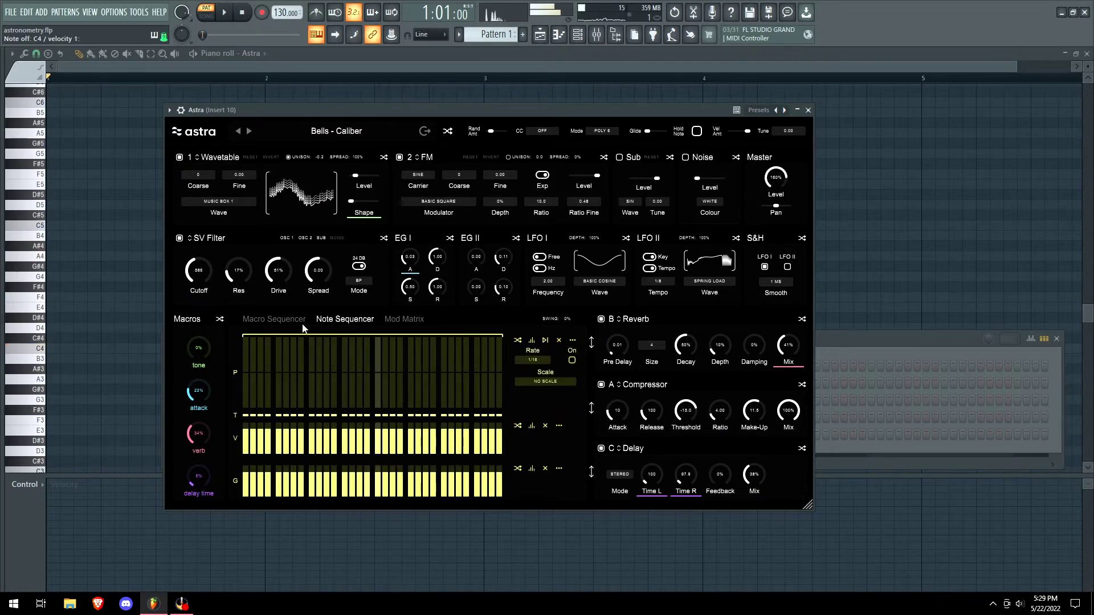
{"action": "left_click", "coordinate": [249, 131]}
{"action": "left_click", "coordinate": [249, 131]}
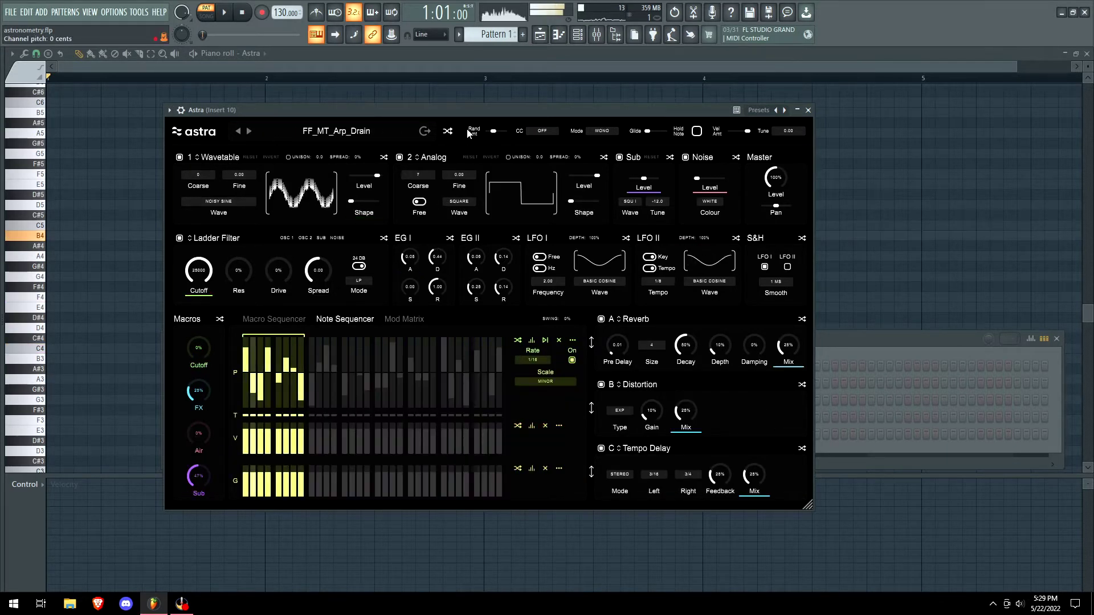
{"action": "left_click", "coordinate": [551, 132]}
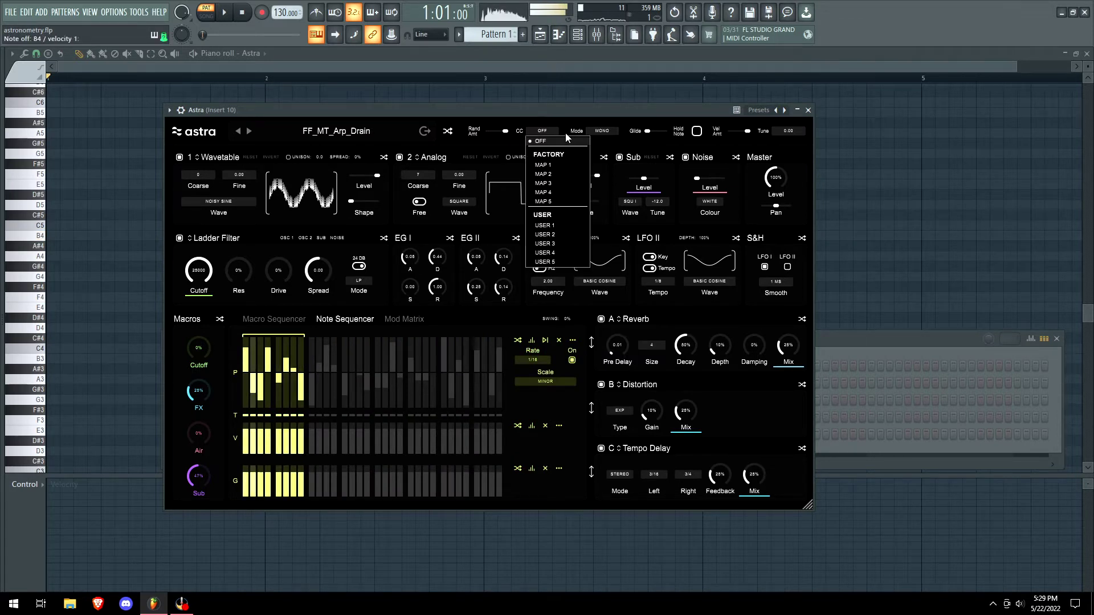
{"action": "left_click", "coordinate": [544, 153]}
- Audition the presets from FX - Space Bubbles through GFOTY_Pluck_Dreamy and Guitar - Alpaca to Mallet - Maptone
{"action": "left_click", "coordinate": [249, 131]}
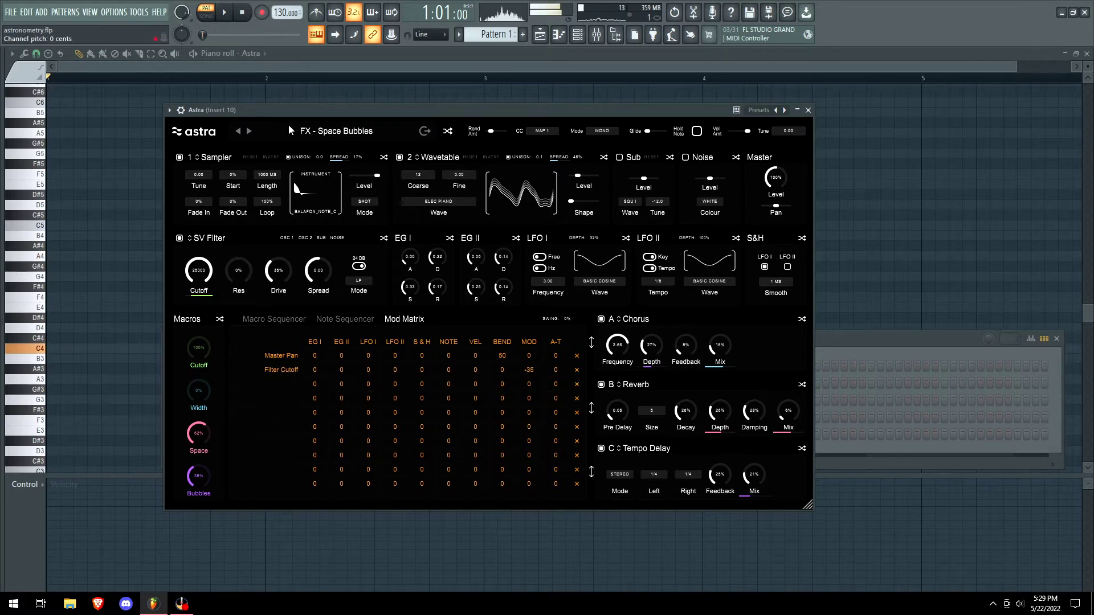
{"action": "left_click", "coordinate": [250, 132]}
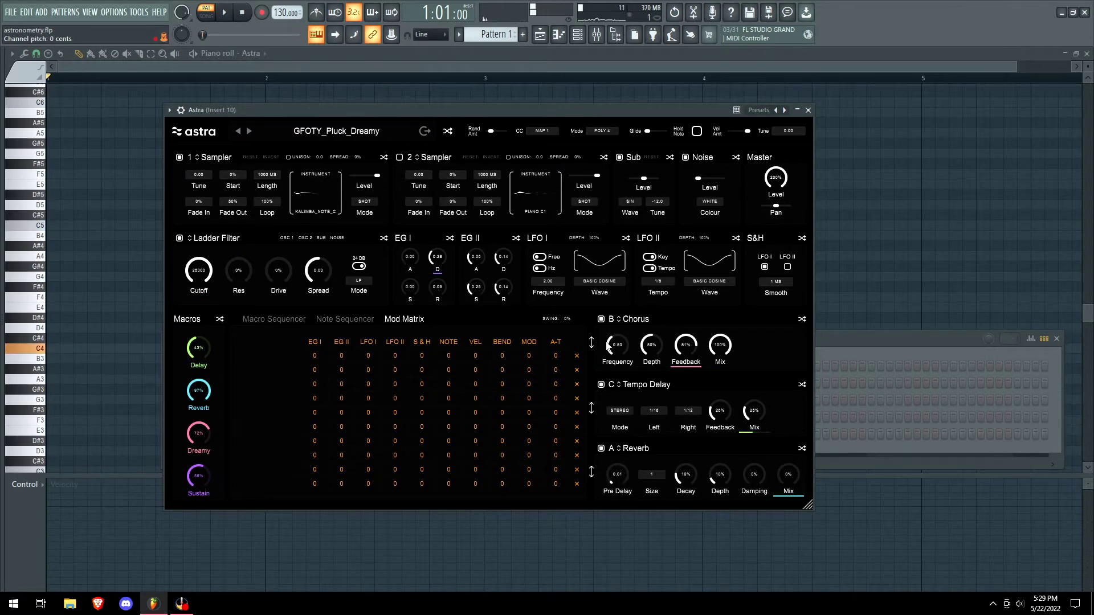
{"action": "left_click", "coordinate": [250, 132]}
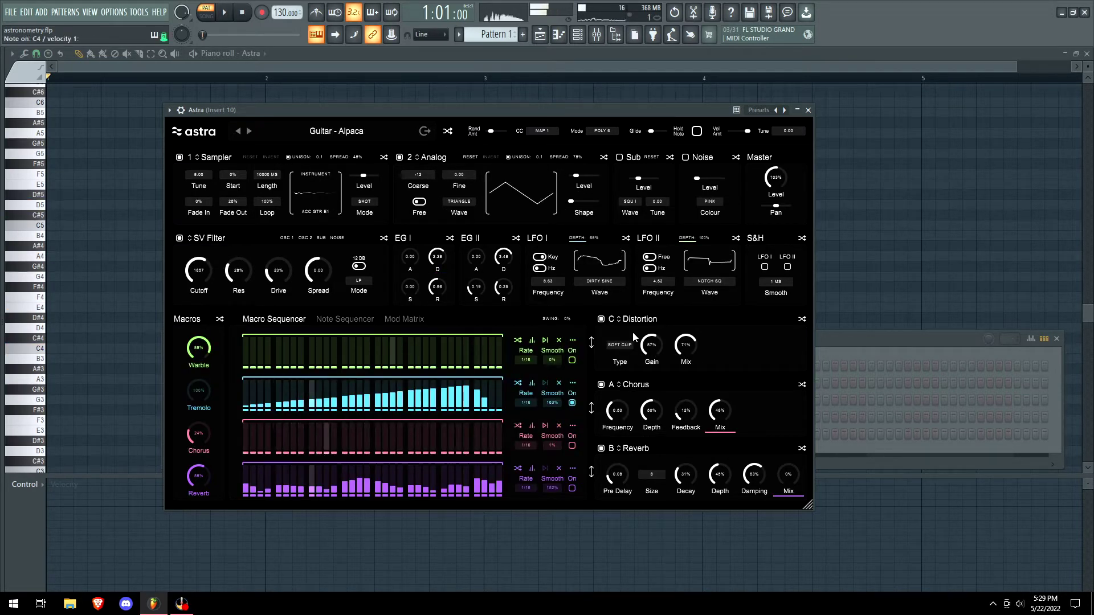
{"action": "left_click", "coordinate": [249, 132]}
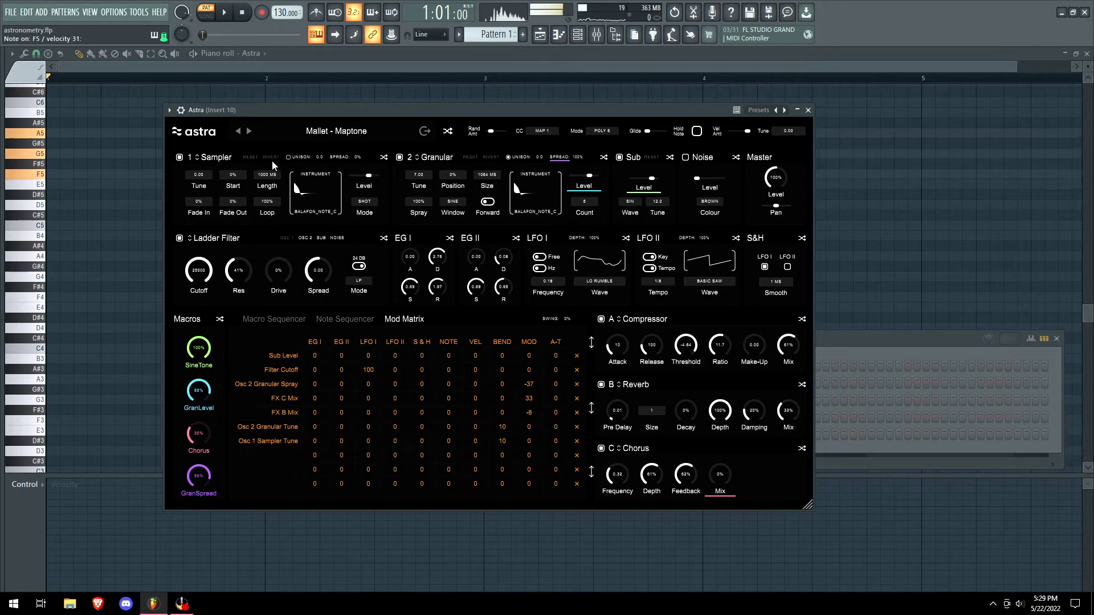
- Browse the oscillator types and factory sample categories in Mallet - Maptone, and set oscillator 2's unison spread to 91%
{"action": "left_click", "coordinate": [259, 321]}
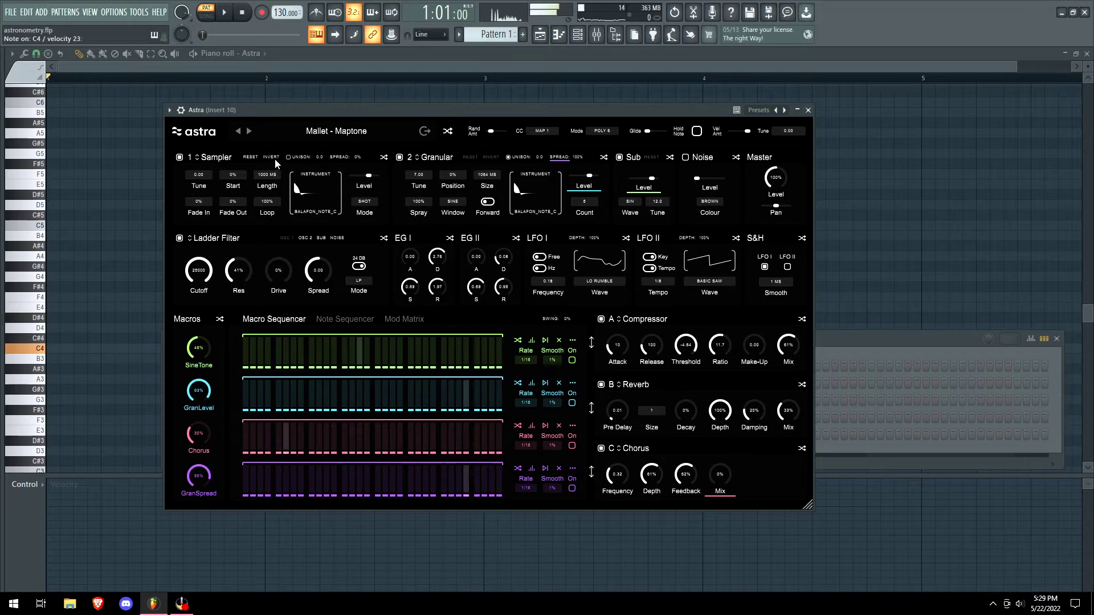
{"action": "left_click", "coordinate": [538, 212]}
{"action": "left_click", "coordinate": [212, 157]}
{"action": "left_click", "coordinate": [213, 196]}
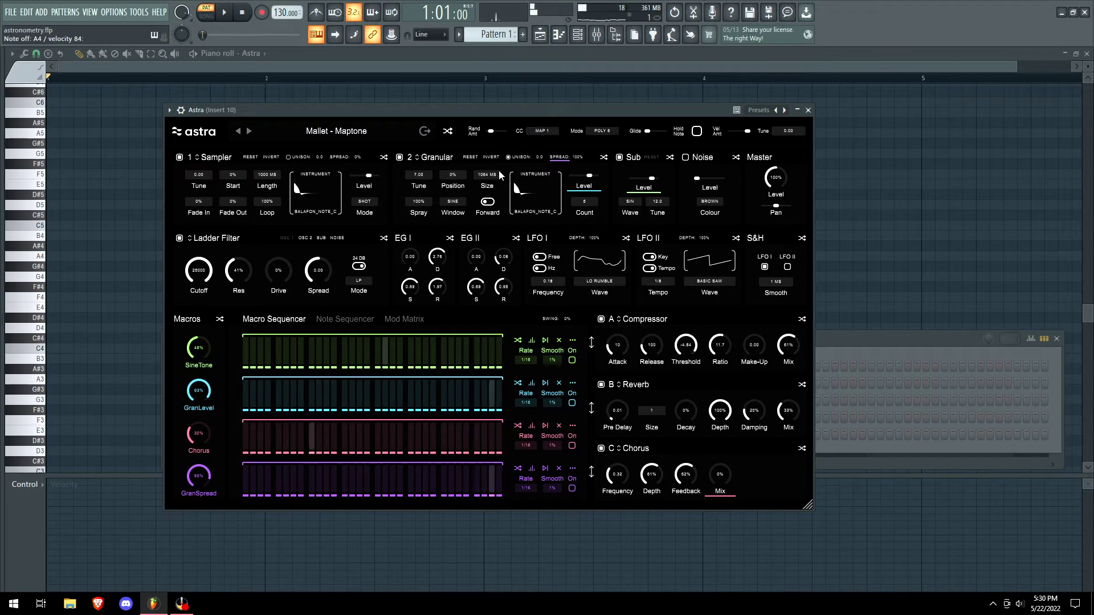
{"action": "left_click", "coordinate": [536, 174]}
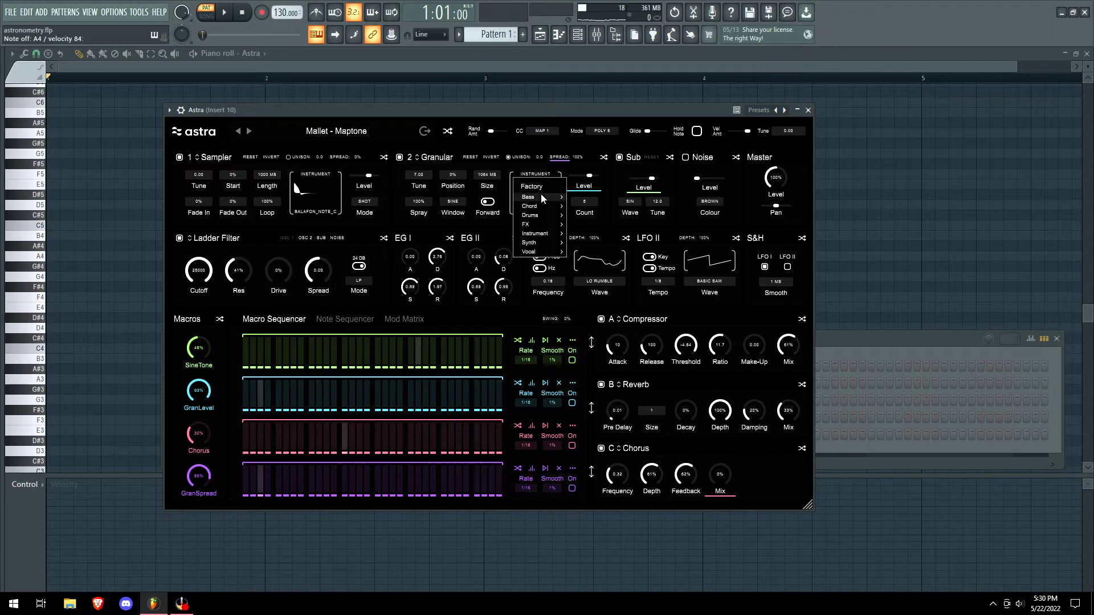
{"action": "left_click", "coordinate": [580, 161]}
{"action": "left_click_drag", "start_coordinate": [569, 158], "coordinate": [603, 157]}
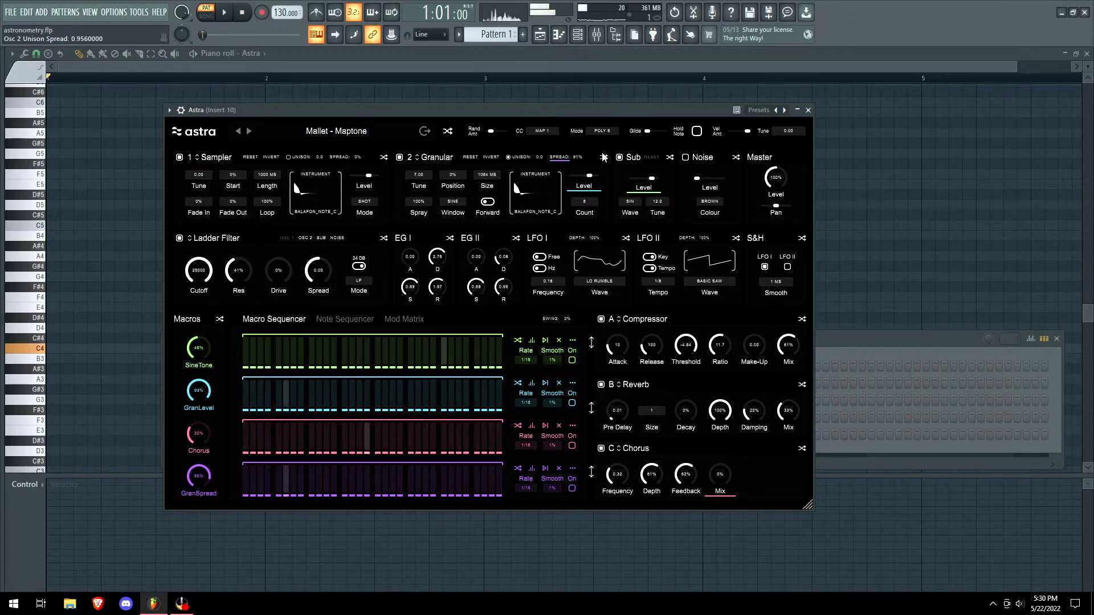
- Draw freehand curves in the SineTone, GranLevel, Chorus and GranSpread lanes of Mallet - Maptone's macro sequencer
{"action": "mouse_move", "coordinate": [447, 363]}
{"action": "left_mouse_down"}
{"action": "mouse_move", "coordinate": [372, 350]}
{"action": "mouse_move", "coordinate": [500, 359]}
{"action": "left_mouse_up"}
{"action": "mouse_move", "coordinate": [277, 396]}
{"action": "left_mouse_down"}
{"action": "mouse_move", "coordinate": [399, 384]}
{"action": "mouse_move", "coordinate": [501, 399]}
{"action": "left_mouse_up"}
{"action": "mouse_move", "coordinate": [260, 450]}
{"action": "left_mouse_down"}
{"action": "mouse_move", "coordinate": [299, 434]}
{"action": "mouse_move", "coordinate": [422, 451]}
{"action": "mouse_move", "coordinate": [434, 442]}
{"action": "mouse_move", "coordinate": [409, 447]}
{"action": "left_mouse_up"}
{"action": "mouse_move", "coordinate": [334, 481]}
{"action": "left_mouse_down"}
{"action": "mouse_move", "coordinate": [260, 489]}
{"action": "mouse_move", "coordinate": [529, 506]}
{"action": "left_mouse_up"}
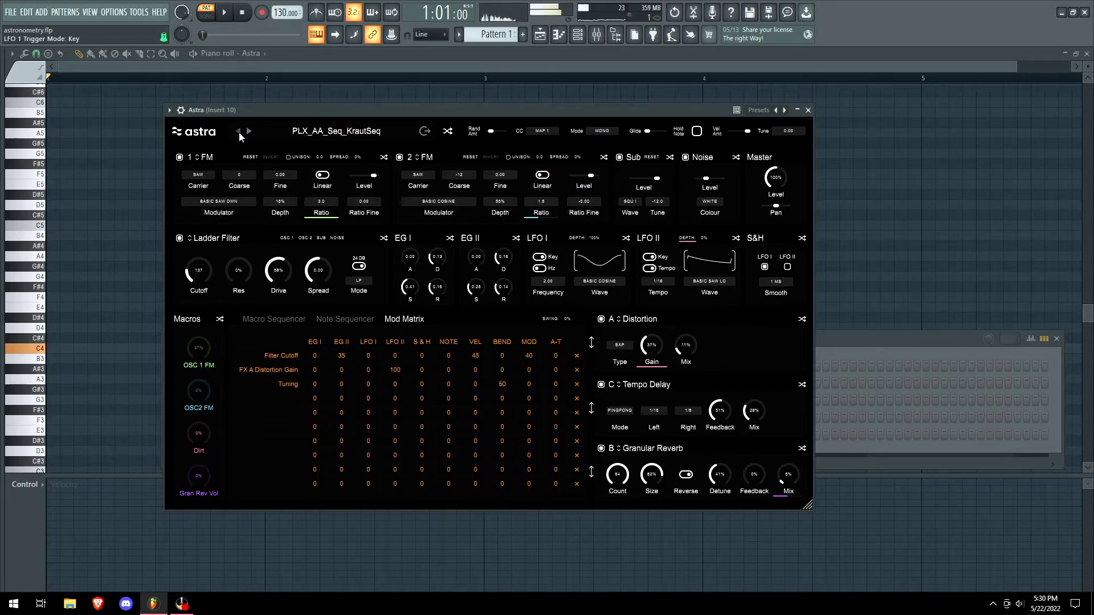
- Browse to SNS_ODA_Pluck_Minor_Strum and draw freehand curves in the Tremolo, FX and Noise lanes of its macro sequencer
{"action": "left_click", "coordinate": [239, 133]}
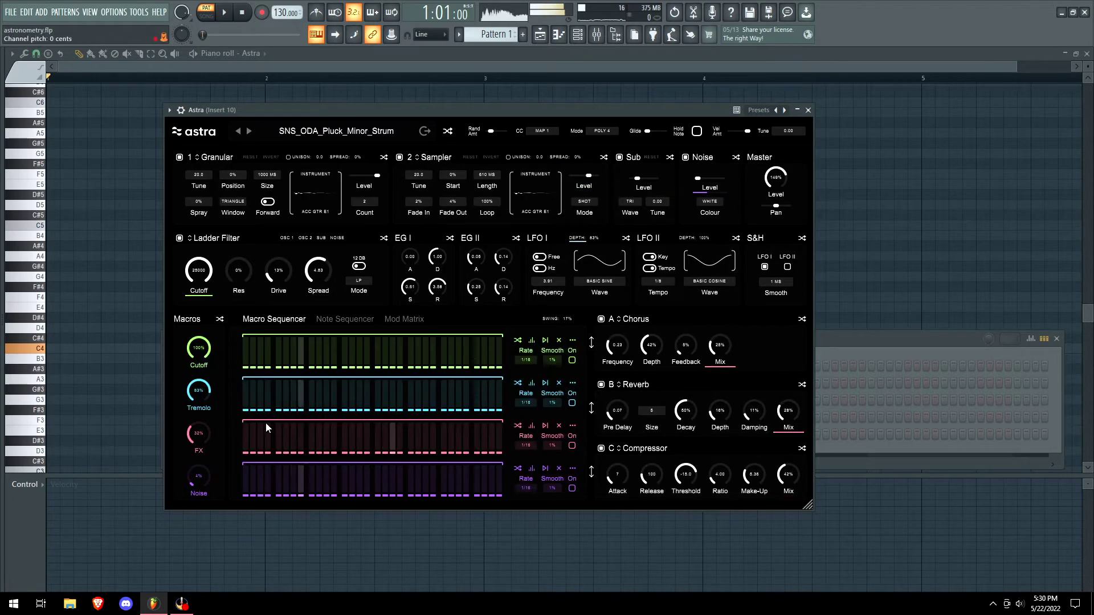
{"action": "mouse_move", "coordinate": [251, 408]}
{"action": "left_mouse_down"}
{"action": "mouse_move", "coordinate": [330, 386]}
{"action": "mouse_move", "coordinate": [487, 413]}
{"action": "left_mouse_up"}
{"action": "mouse_move", "coordinate": [272, 449]}
{"action": "left_mouse_down"}
{"action": "mouse_move", "coordinate": [341, 443]}
{"action": "mouse_move", "coordinate": [438, 420]}
{"action": "mouse_move", "coordinate": [500, 459]}
{"action": "left_mouse_up"}
{"action": "mouse_move", "coordinate": [247, 481]}
{"action": "left_mouse_down"}
{"action": "mouse_move", "coordinate": [406, 466]}
{"action": "mouse_move", "coordinate": [500, 485]}
{"action": "left_mouse_up"}
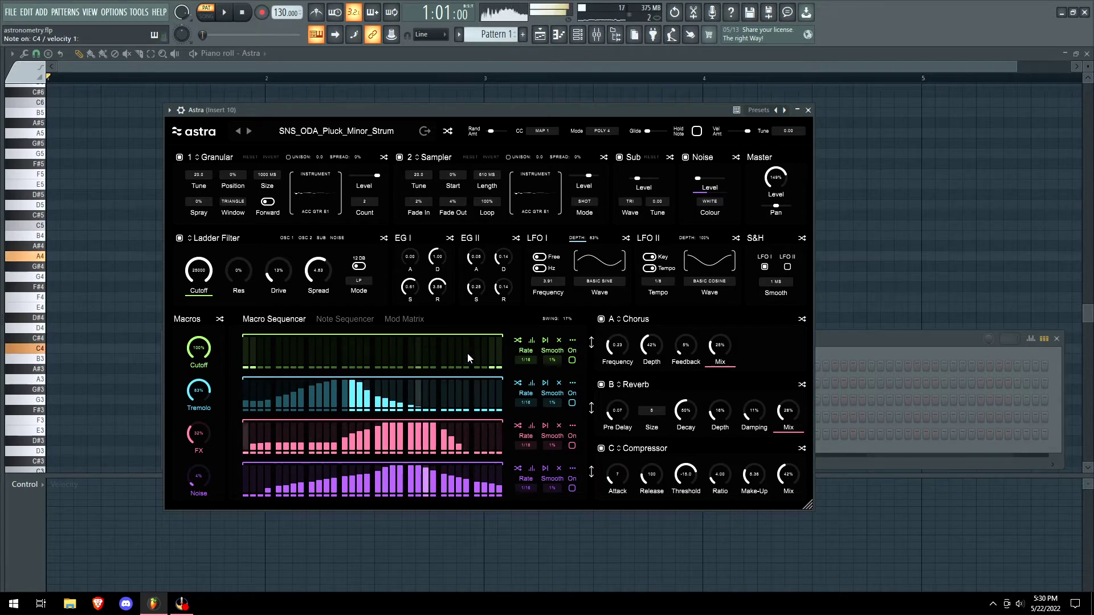
- Switch LFO I to Key trigger and Tempo sync, and try to reshape the waves of both LFOs
{"action": "left_click", "coordinate": [539, 268]}
{"action": "left_click", "coordinate": [539, 257]}
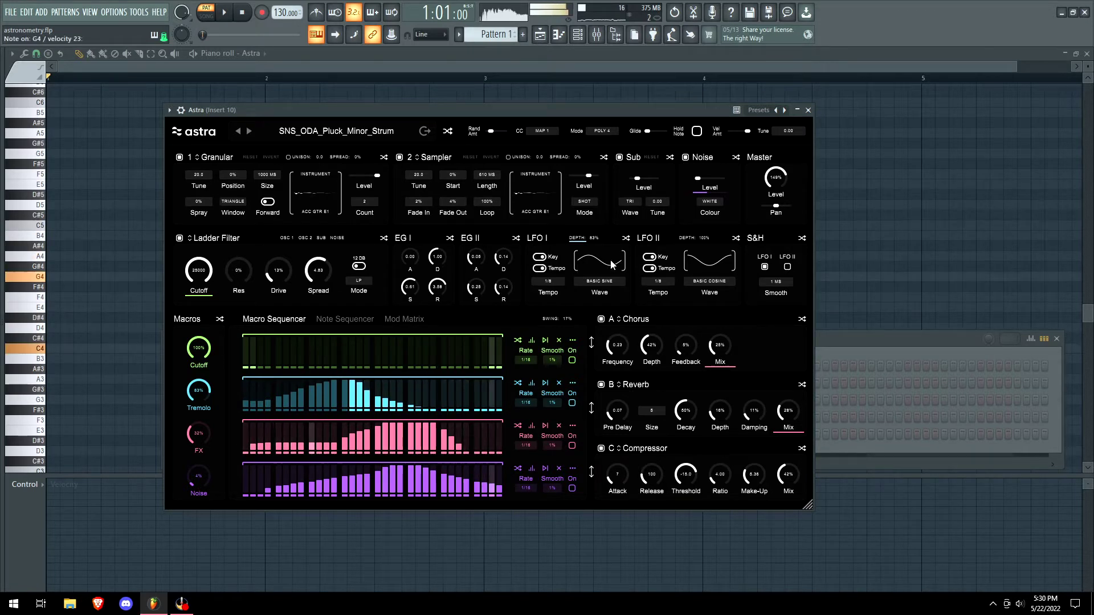
{"action": "left_click_drag", "start_coordinate": [612, 264], "coordinate": [618, 245]}
{"action": "left_click_drag", "start_coordinate": [719, 258], "coordinate": [722, 252]}
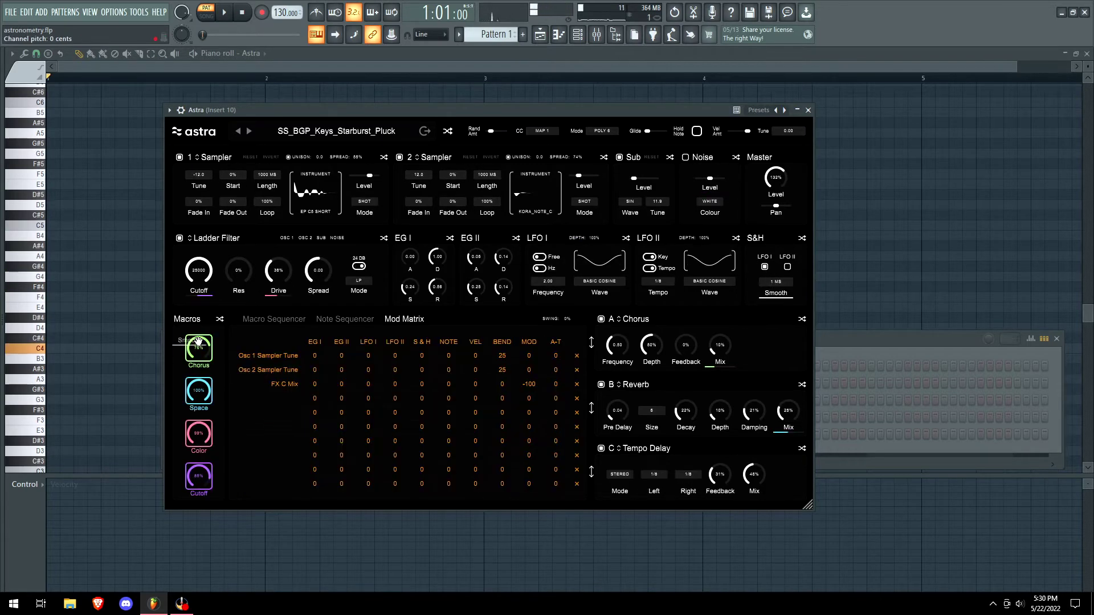
- Assign S&H Smooth to the Chorus macro in SS_BGP_Keys_Starburst_Pluck and check the parameter's macro assignment options
{"action": "left_click", "coordinate": [274, 319]}
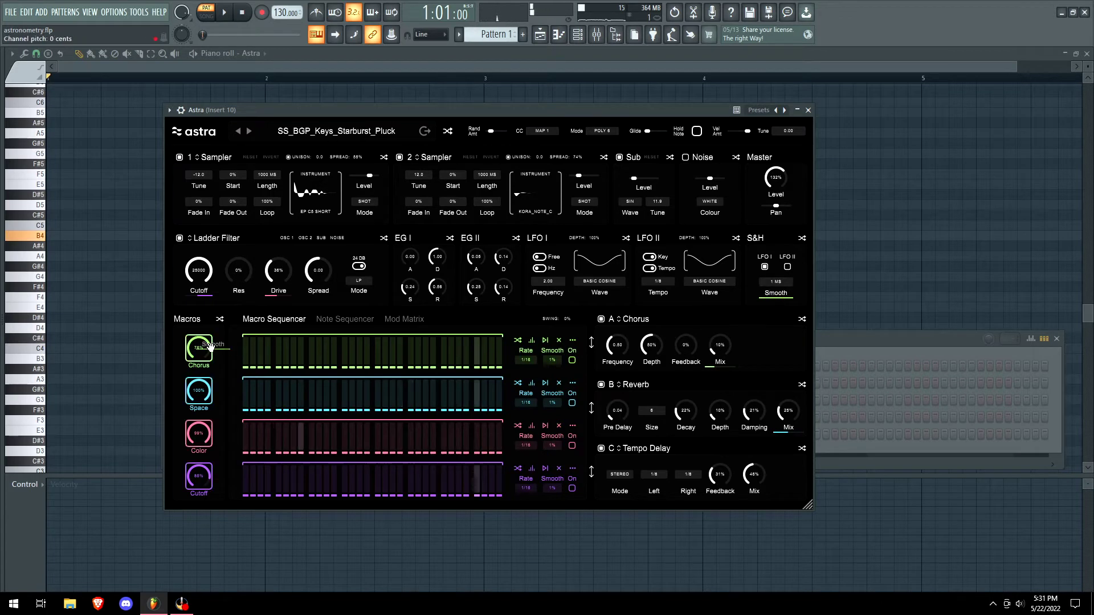
{"action": "right_click", "coordinate": [780, 293]}
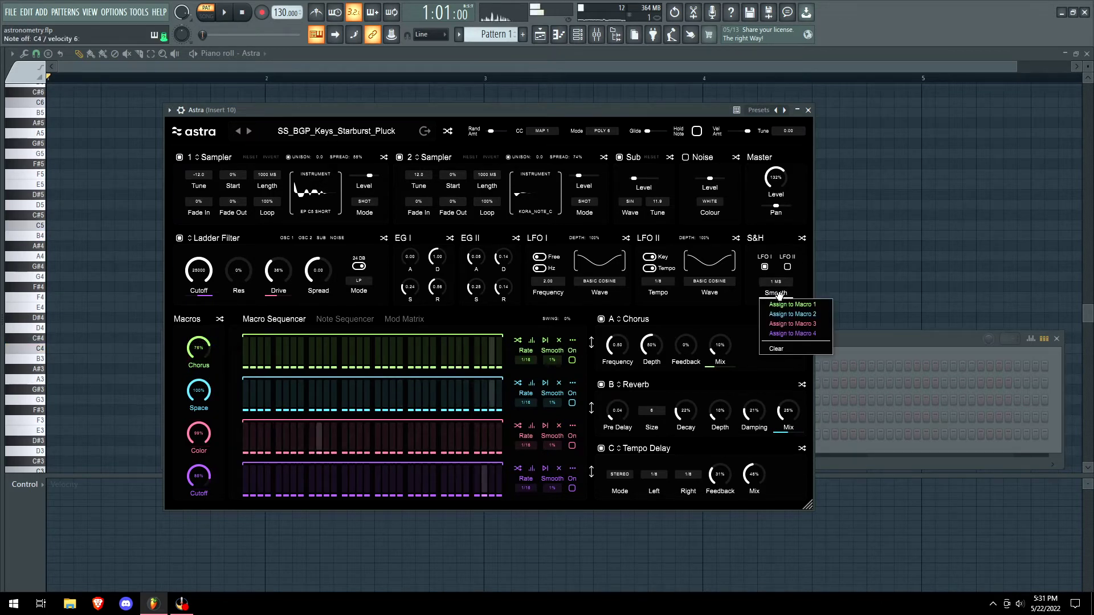
{"action": "left_click", "coordinate": [736, 320]}
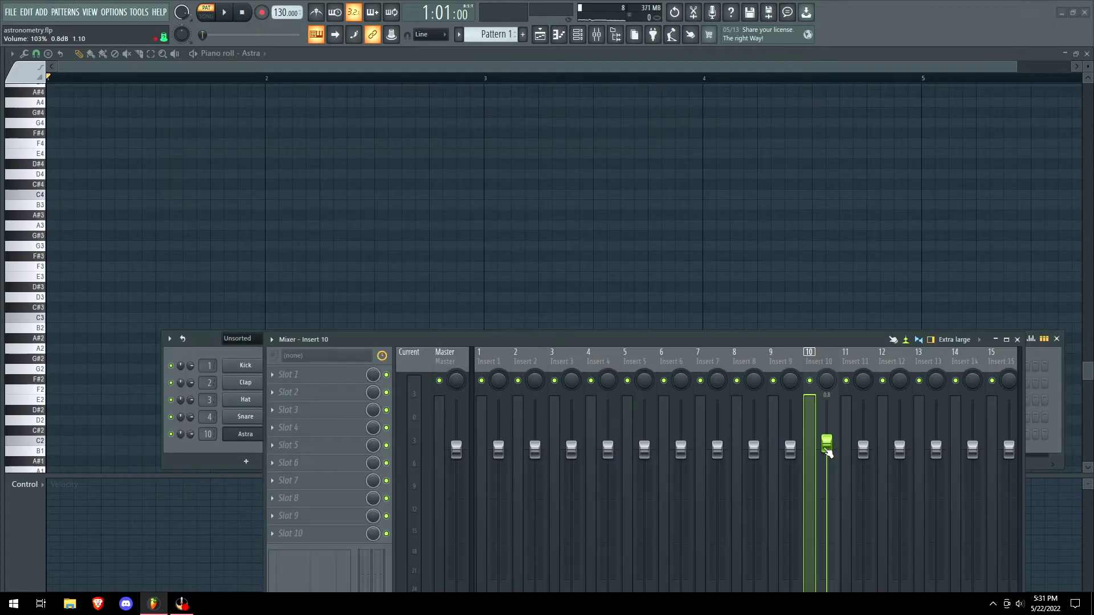
- Raise the volume of mixer Insert 10 to 113% and reset it to its default
{"action": "scroll", "coordinate": [828, 453], "scroll_direction": "up", "scroll_amount": 3}
{"action": "right_click", "coordinate": [829, 453]}
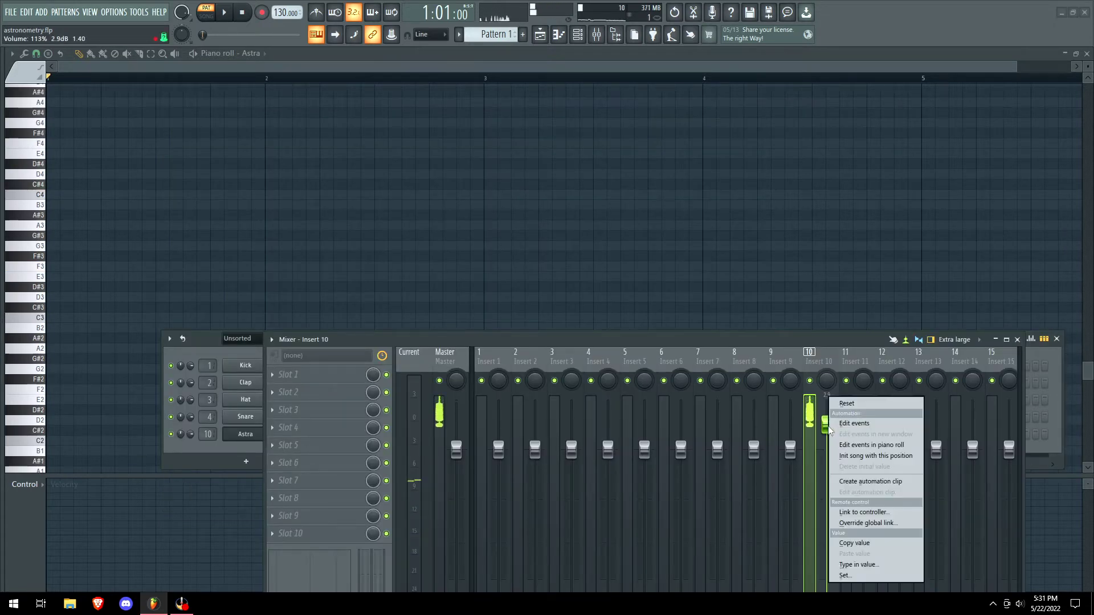
{"action": "left_click", "coordinate": [850, 407]}
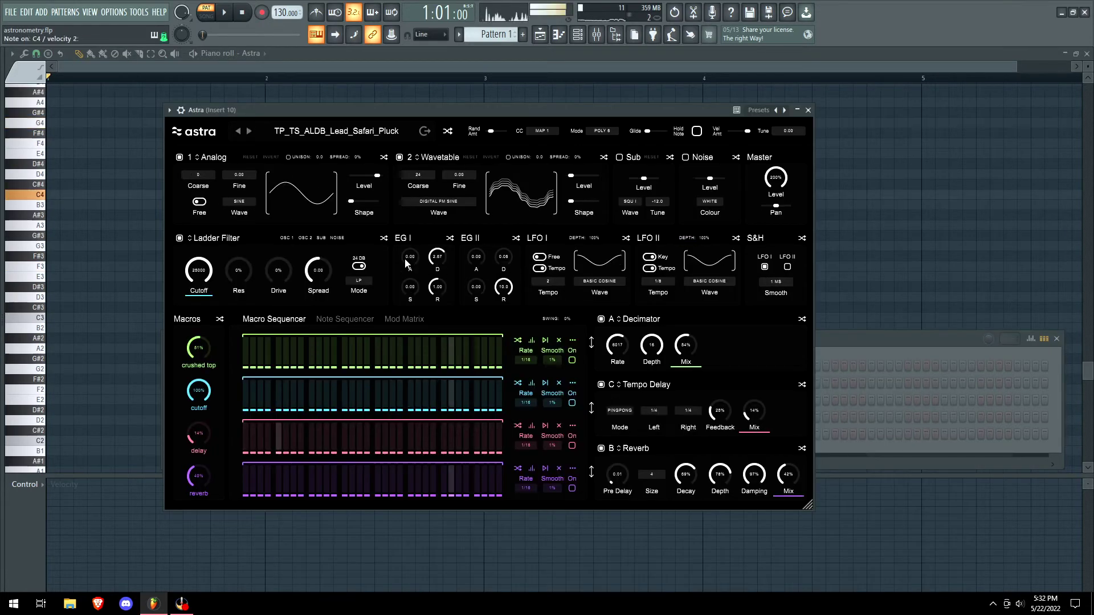
- Reshape the attack, decay, sustain and release of EG I in the TP_TS_ALDB_Lead_Safari_Pluck preset
{"action": "left_click_drag", "start_coordinate": [410, 262], "coordinate": [412, 214]}
{"action": "left_click_drag", "start_coordinate": [444, 261], "coordinate": [413, 297]}
{"action": "left_click_drag", "start_coordinate": [437, 287], "coordinate": [430, 241]}
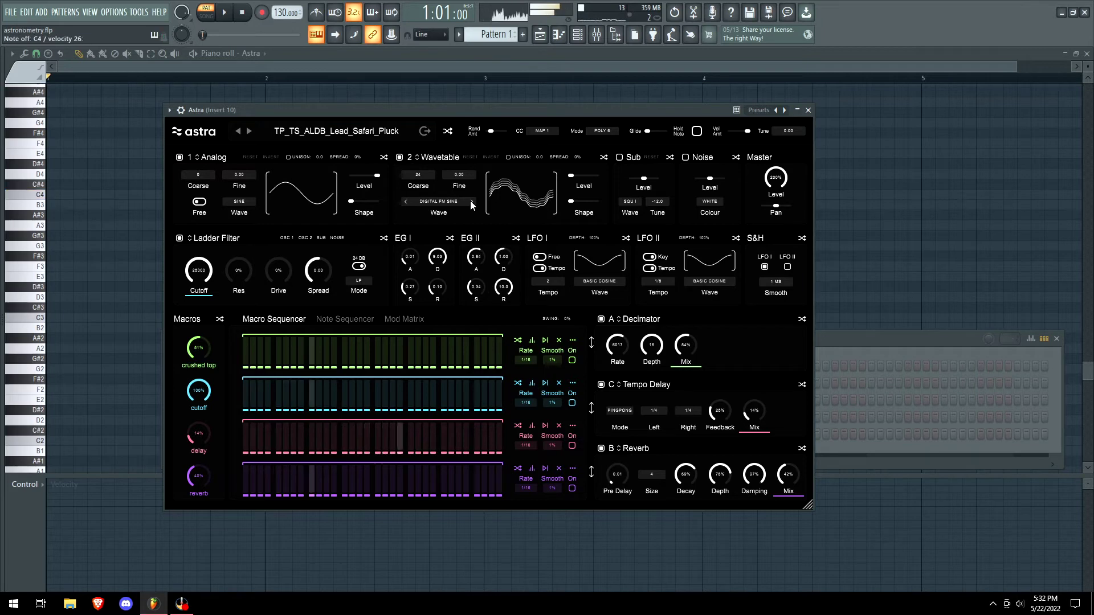
- Browse past X10_TSRNB_Bass_Till to the Default preset, assign the Ladder Filter's Cutoff to Macro 1 and adjust the cutoff
{"action": "left_click", "coordinate": [249, 131]}
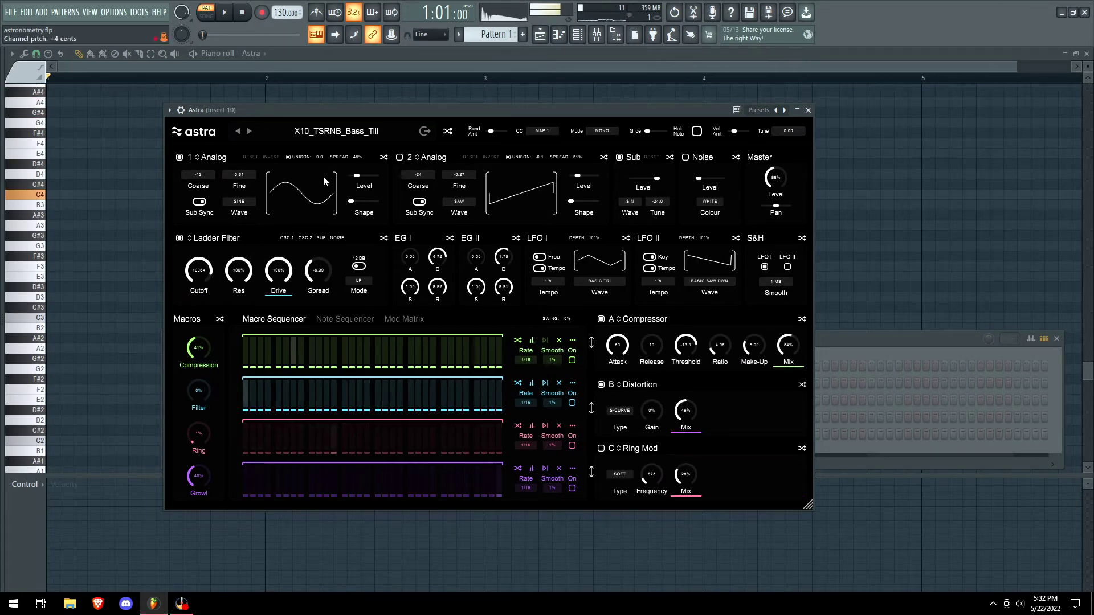
{"action": "left_click", "coordinate": [249, 131]}
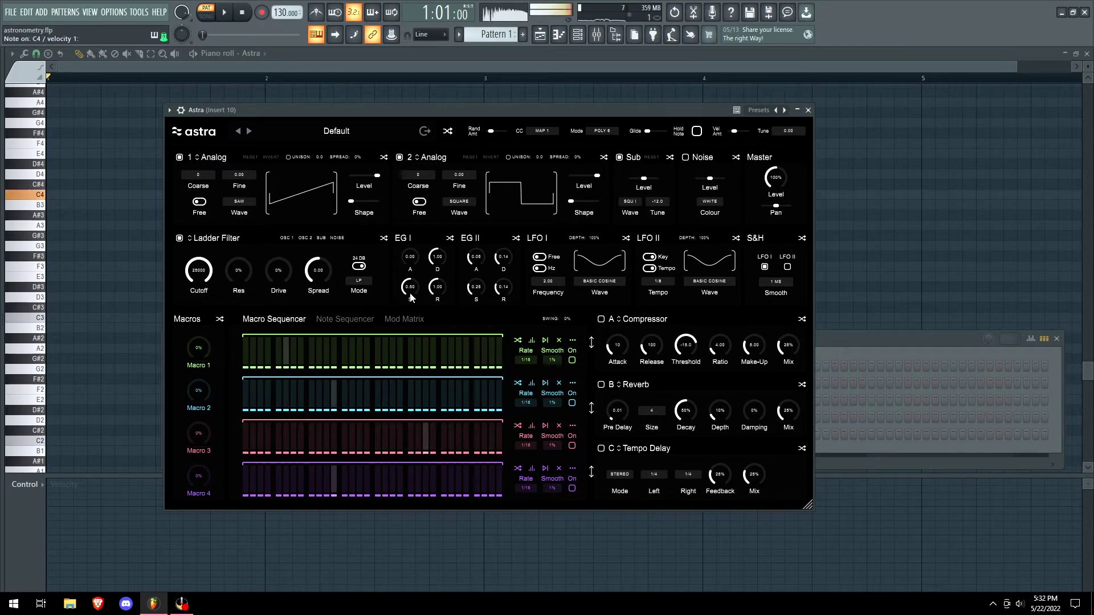
{"action": "left_click", "coordinate": [199, 290]}
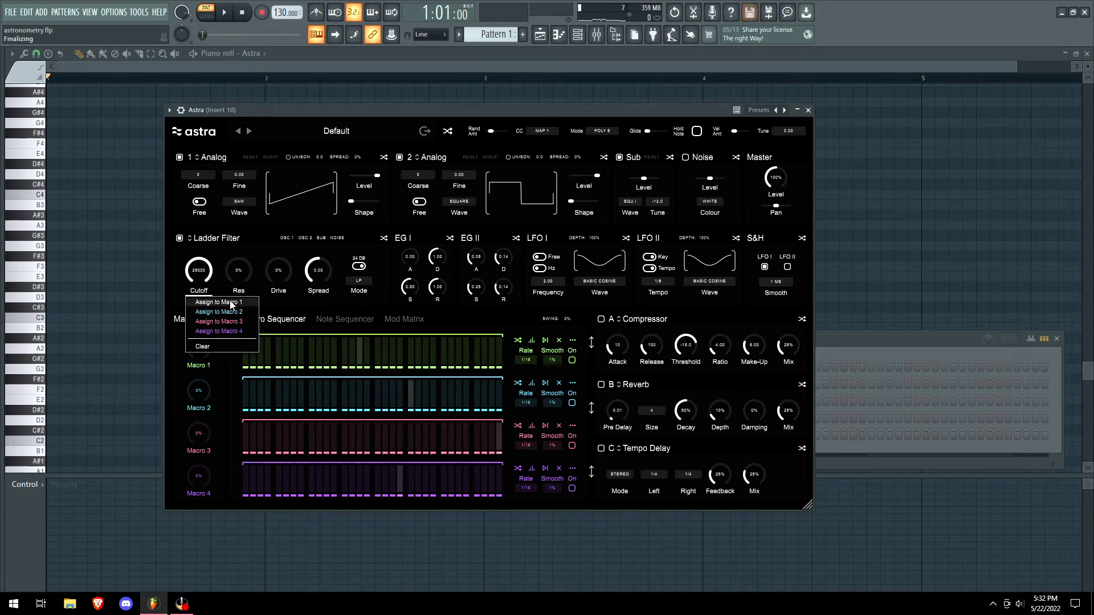
{"action": "left_click", "coordinate": [231, 303]}
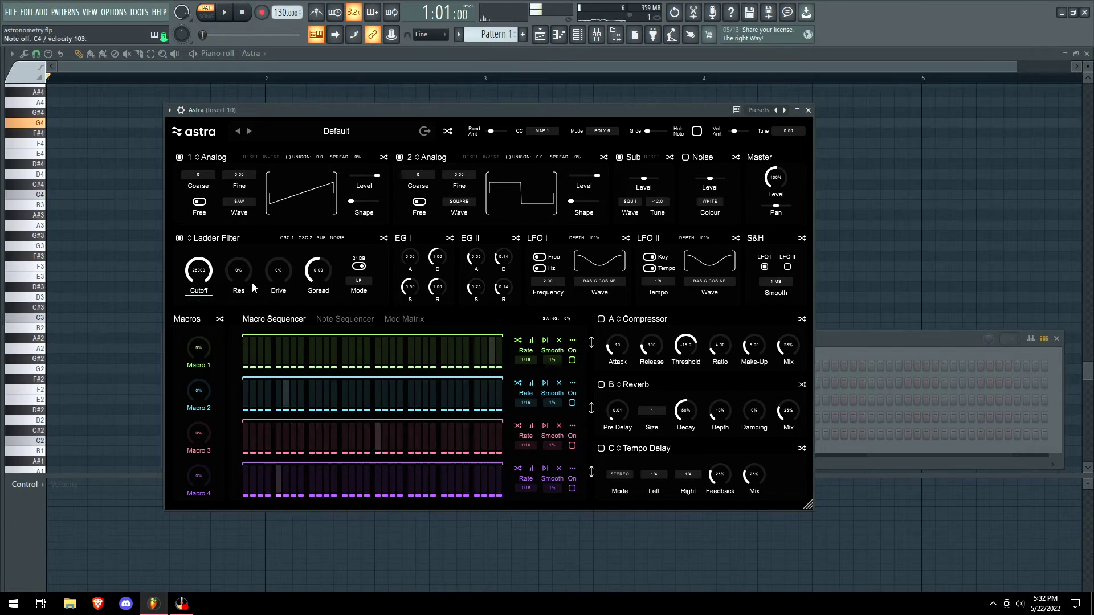
{"action": "left_click_drag", "start_coordinate": [198, 273], "coordinate": [175, 344]}
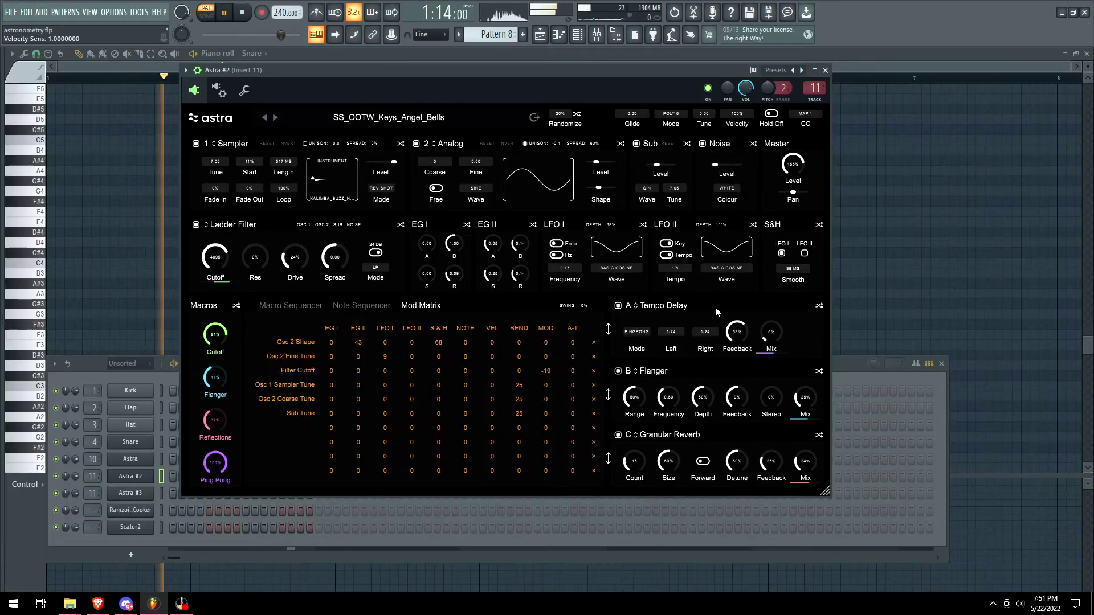
- In Astra #2, change effect A to Delay with a left time of 323, and raise the Flanger frequency to 2.48
{"action": "left_click", "coordinate": [649, 305]}
{"action": "left_click", "coordinate": [650, 330]}
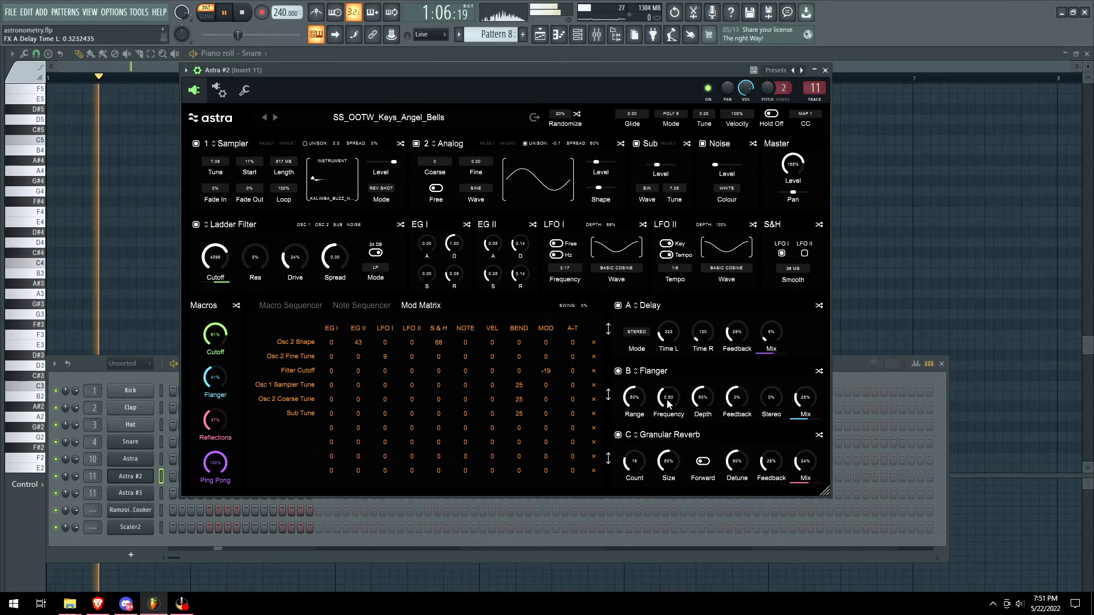
{"action": "left_click_drag", "start_coordinate": [668, 398], "coordinate": [668, 365]}
- Raise the Granular Reverb's count and feedback, and set its size to 100%, detune to 72% and mix to 100%
{"action": "left_click_drag", "start_coordinate": [669, 460], "coordinate": [646, 422]}
{"action": "left_click_drag", "start_coordinate": [736, 461], "coordinate": [784, 422]}
{"action": "left_click_drag", "start_coordinate": [807, 477], "coordinate": [797, 404]}
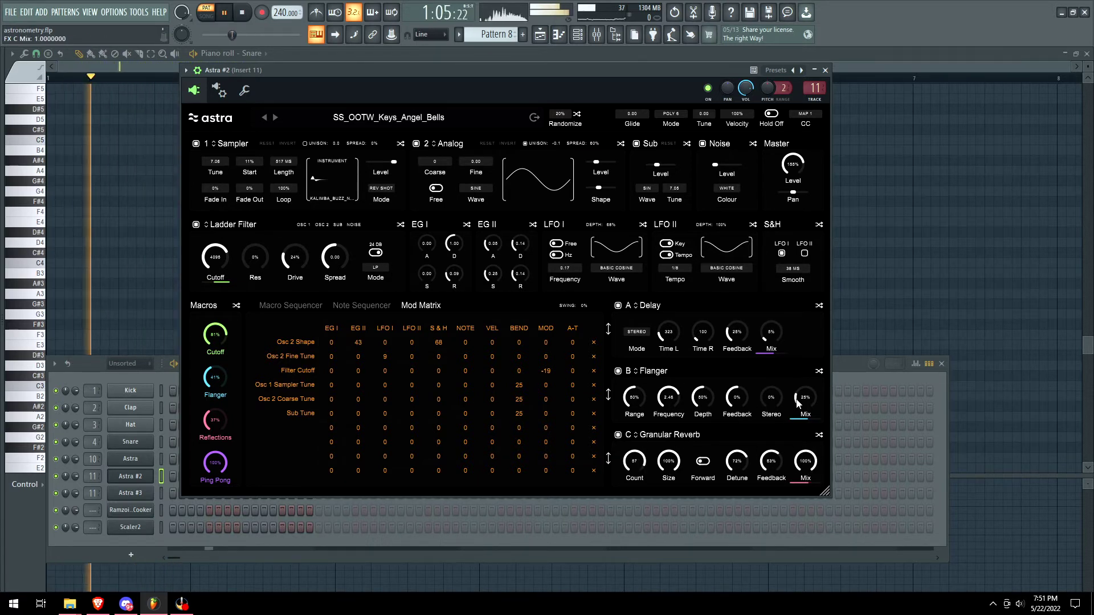
- Rebalance the effect mixes, setting the Granular Reverb to 20% and the Flanger to 35%
{"action": "left_click_drag", "start_coordinate": [796, 401], "coordinate": [804, 376]}
{"action": "left_click_drag", "start_coordinate": [805, 461], "coordinate": [802, 505]}
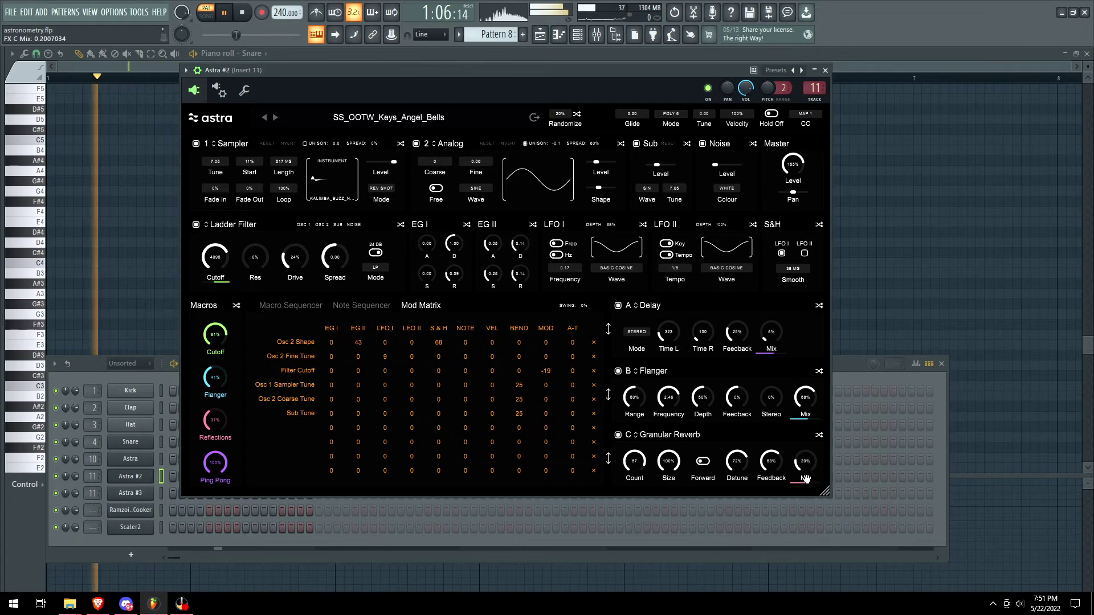
{"action": "left_click_drag", "start_coordinate": [807, 397], "coordinate": [807, 415]}
- Switch the Granular Reverb to Reverse with a detune of 43%, and lower the Delay's feedback
{"action": "left_click", "coordinate": [706, 462]}
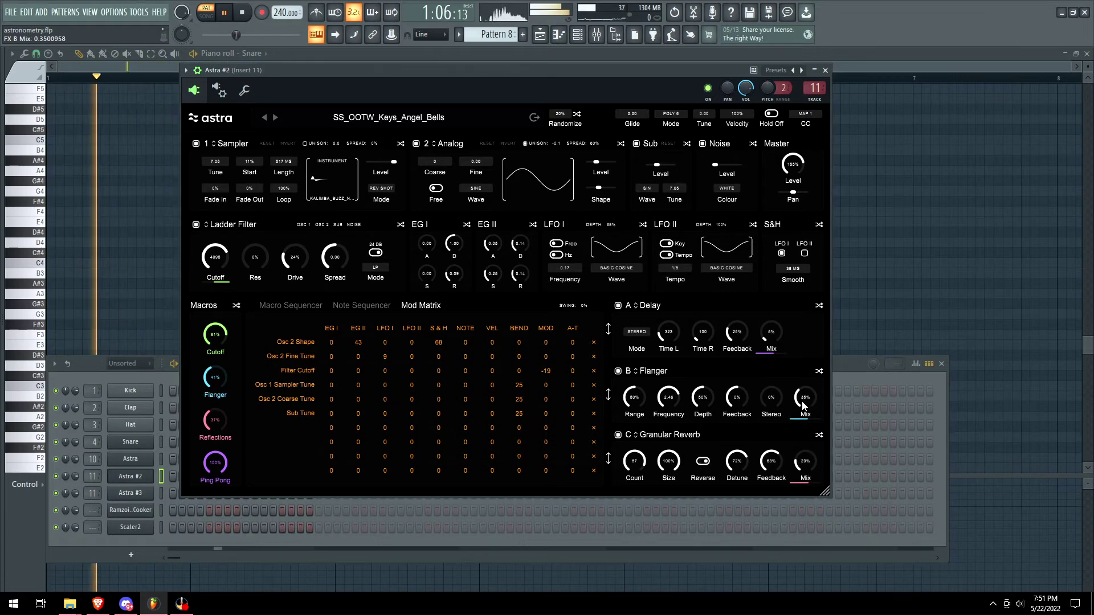
{"action": "left_click_drag", "start_coordinate": [747, 330], "coordinate": [740, 361]}
{"action": "left_click_drag", "start_coordinate": [737, 462], "coordinate": [720, 498]}
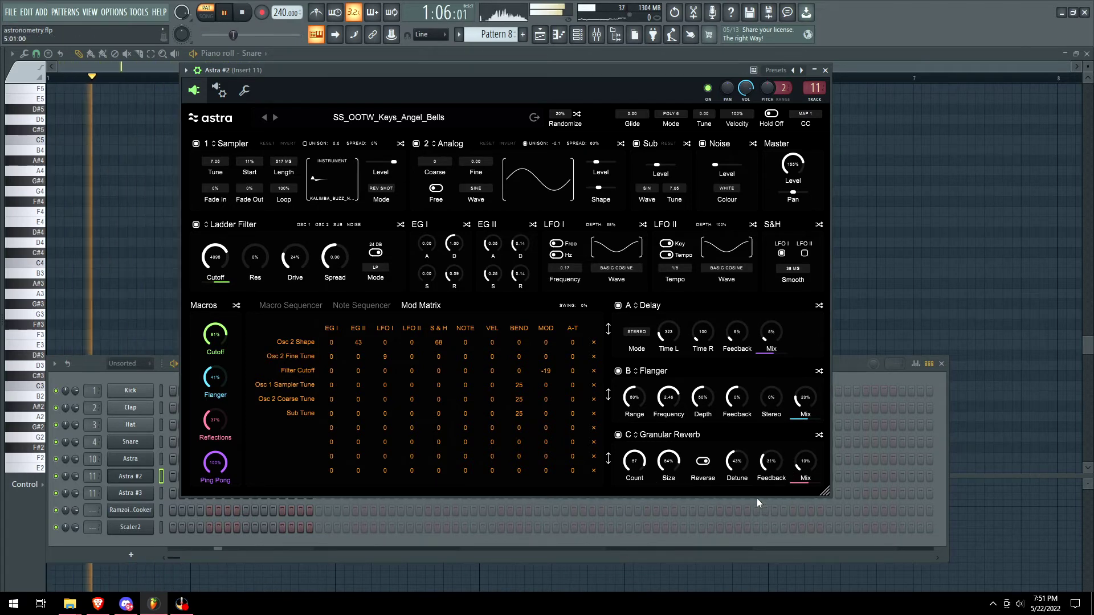
- Load the SS_RNB Synth - Angelic Choir preset in Astra #2 and lower its Granular Reverb's count to 8, size to 14% and feedback to 40%
{"action": "left_click", "coordinate": [275, 117]}
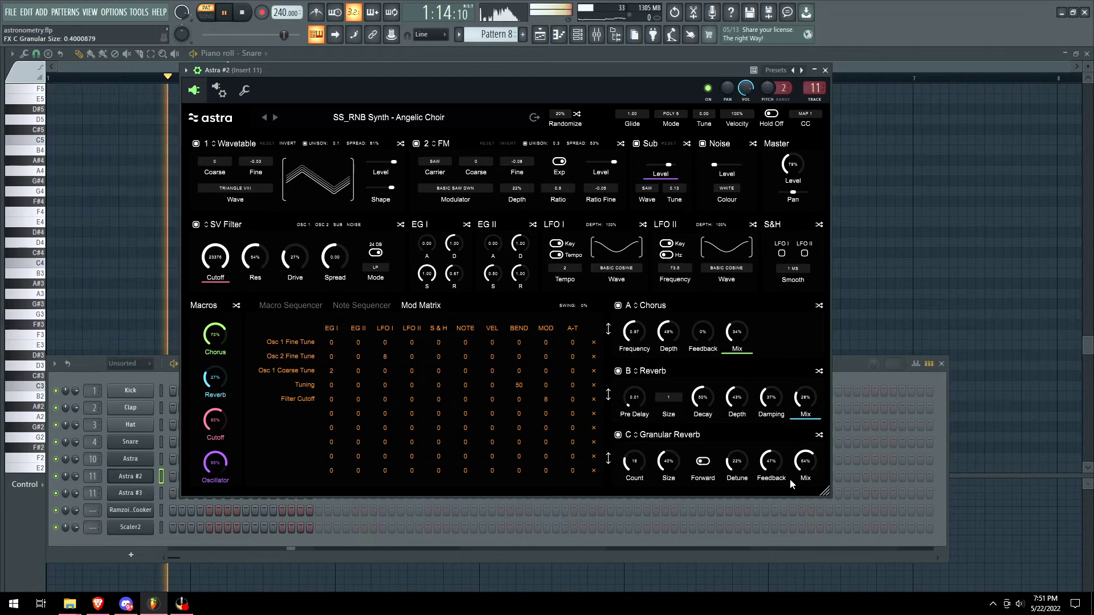
{"action": "left_click", "coordinate": [821, 436]}
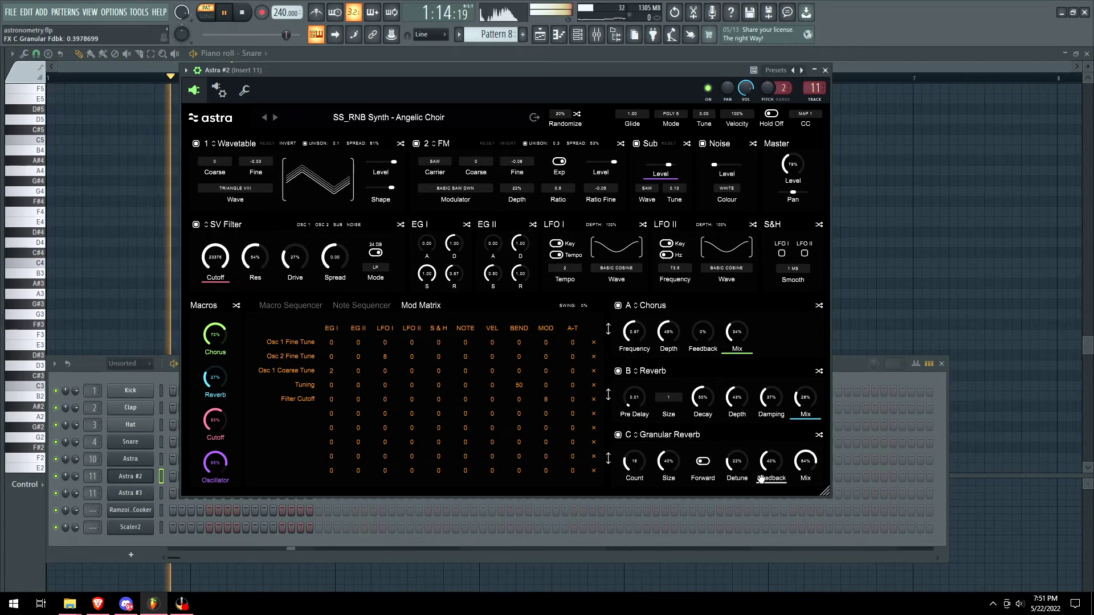
{"action": "left_click_drag", "start_coordinate": [640, 472], "coordinate": [671, 488]}
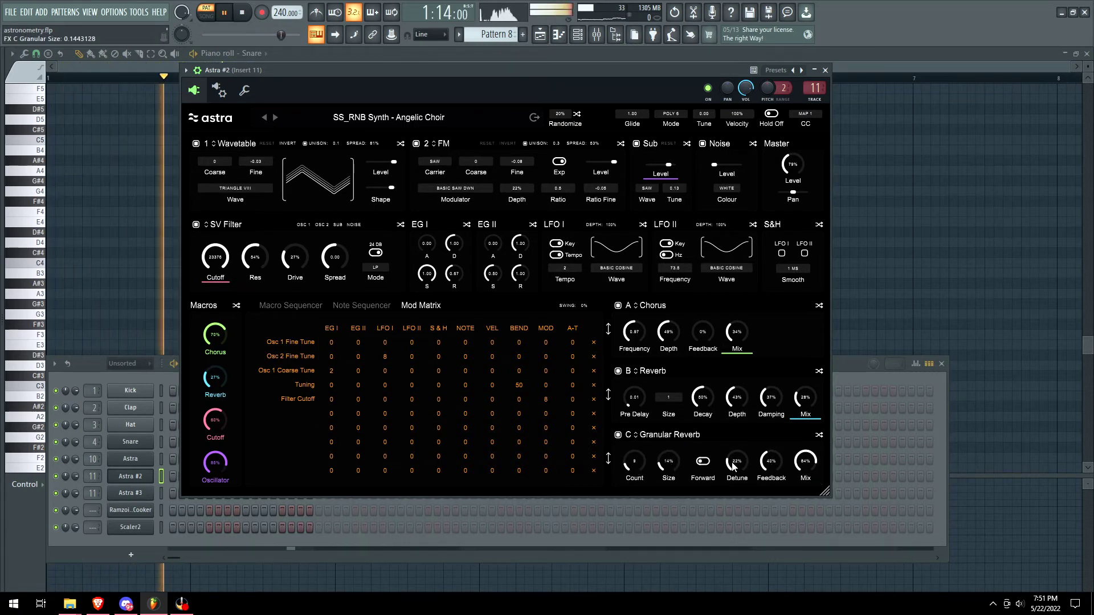
{"action": "left_click_drag", "start_coordinate": [734, 463], "coordinate": [736, 489]}
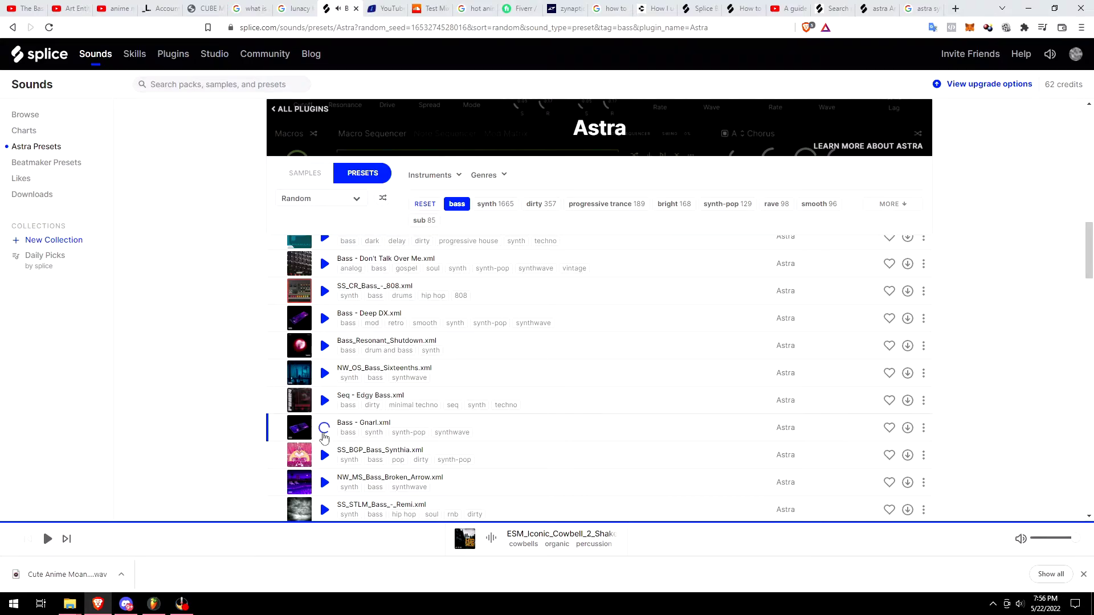
- On the Splice website, preview Astra bass presets from the list
{"action": "scroll", "coordinate": [335, 371], "scroll_direction": "down", "scroll_amount": 2}
{"action": "left_click", "coordinate": [326, 343]}
{"action": "key", "text": "Down"}
{"action": "scroll", "coordinate": [389, 350], "scroll_direction": "down", "scroll_amount": 2}
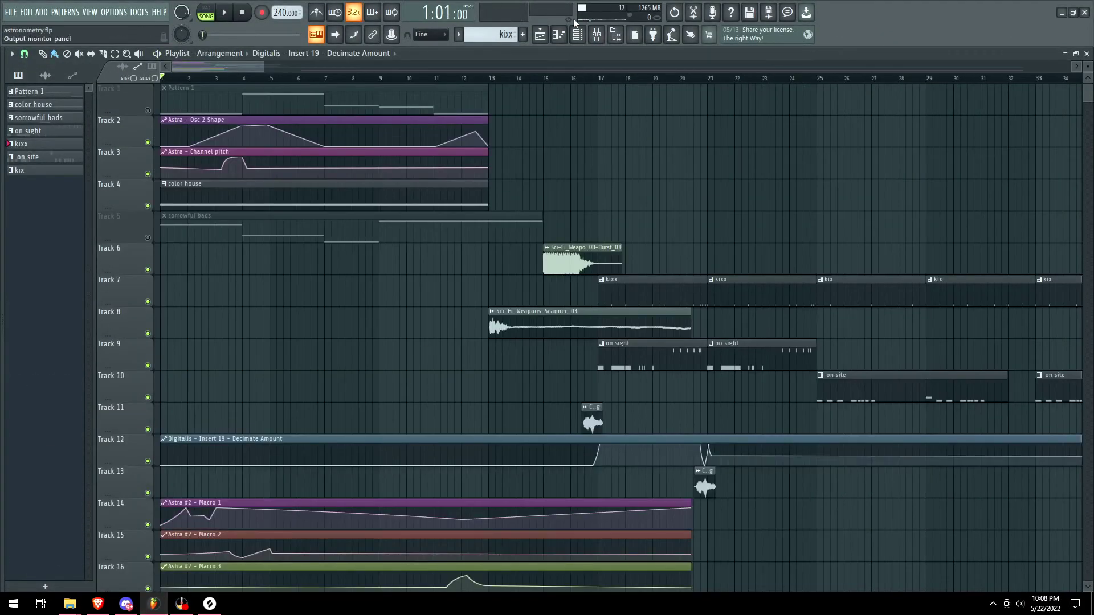
- In FL Studio, open Astra #2 from the channel rack and browse the Zayne Sounds 1 user samples for oscillator 2's Sampler
{"action": "left_click", "coordinate": [579, 34]}
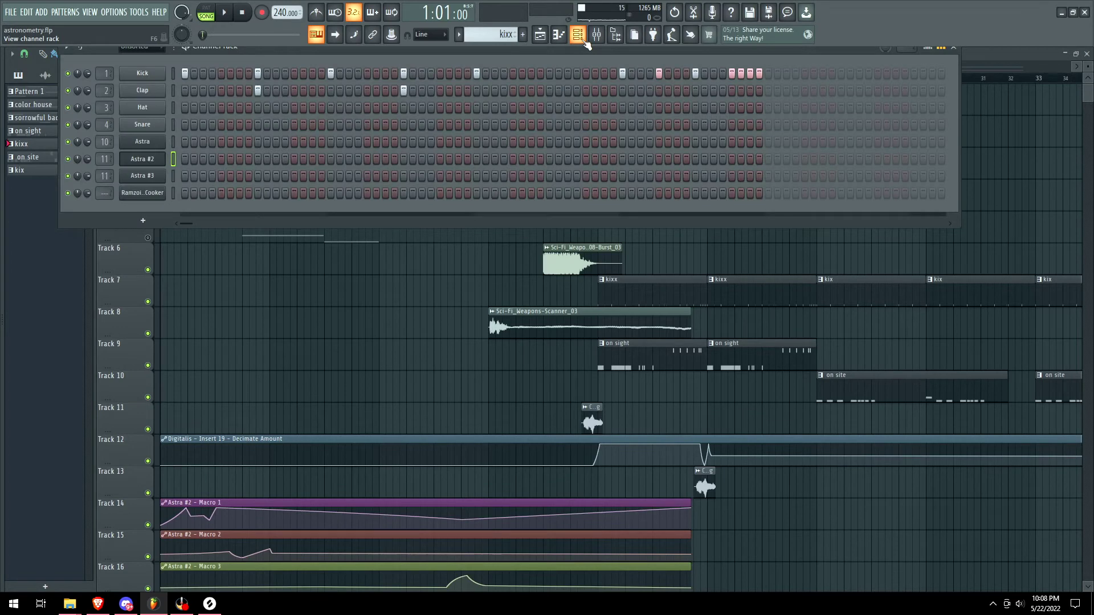
{"action": "left_click", "coordinate": [153, 162]}
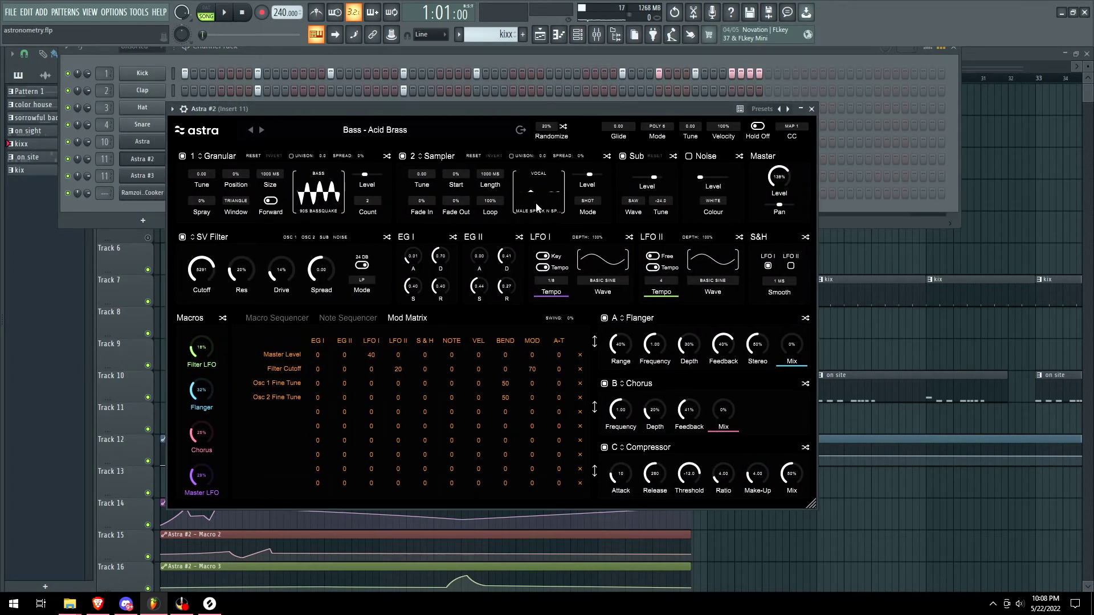
{"action": "left_click", "coordinate": [547, 208]}
{"action": "mouse_move", "coordinate": [549, 277]}
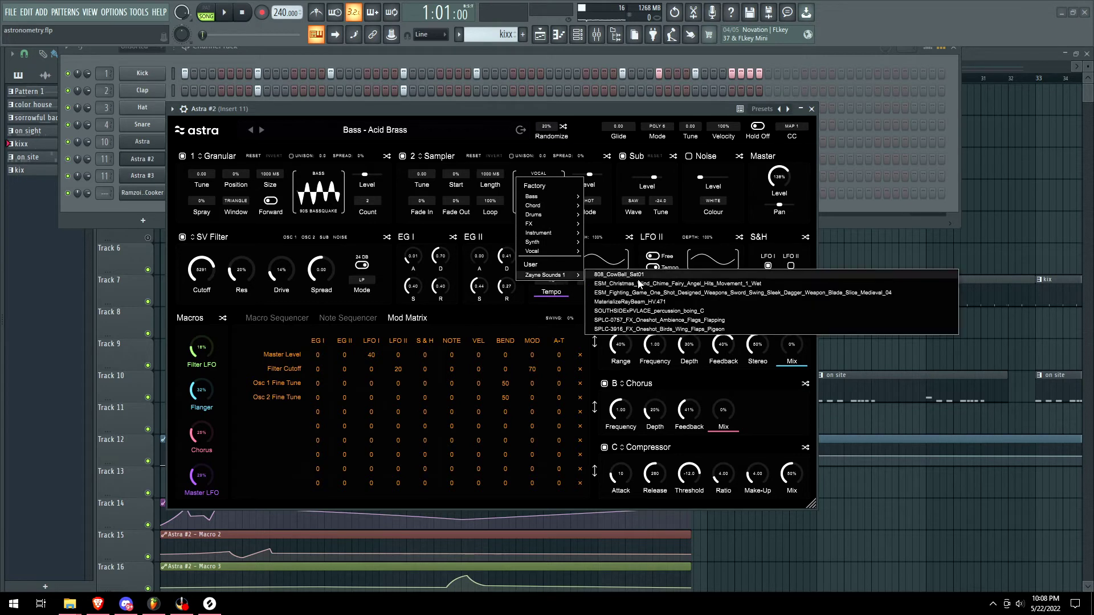
{"action": "left_click", "coordinate": [621, 275]}
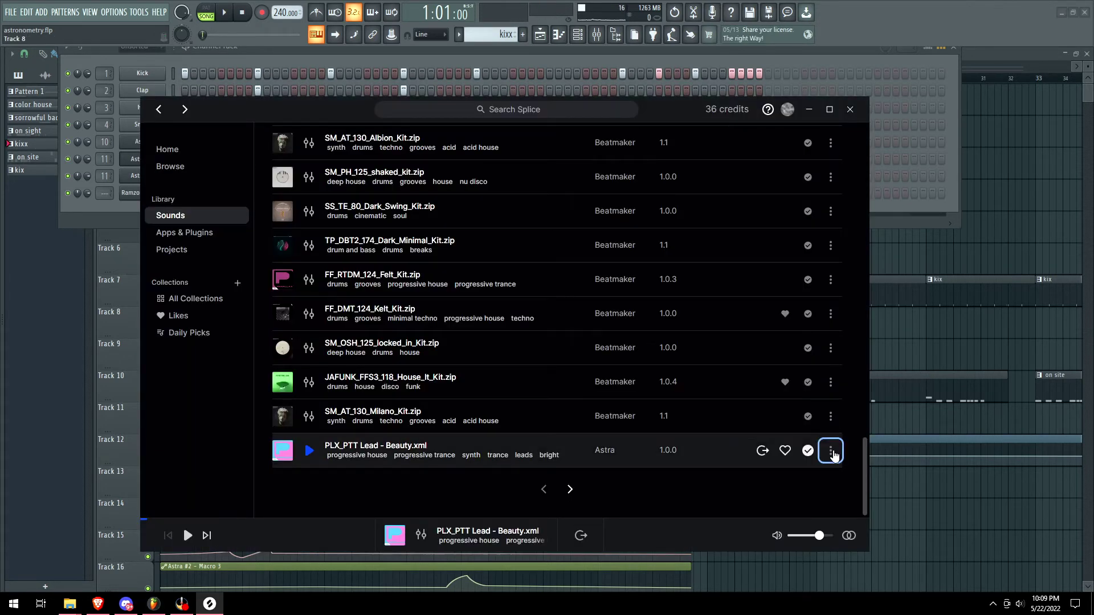
- In the Splice app, show the enclosing folder of PLX_PTT Lead - Beauty.xml and go to Astra's Wavetables folder
{"action": "left_click", "coordinate": [833, 453]}
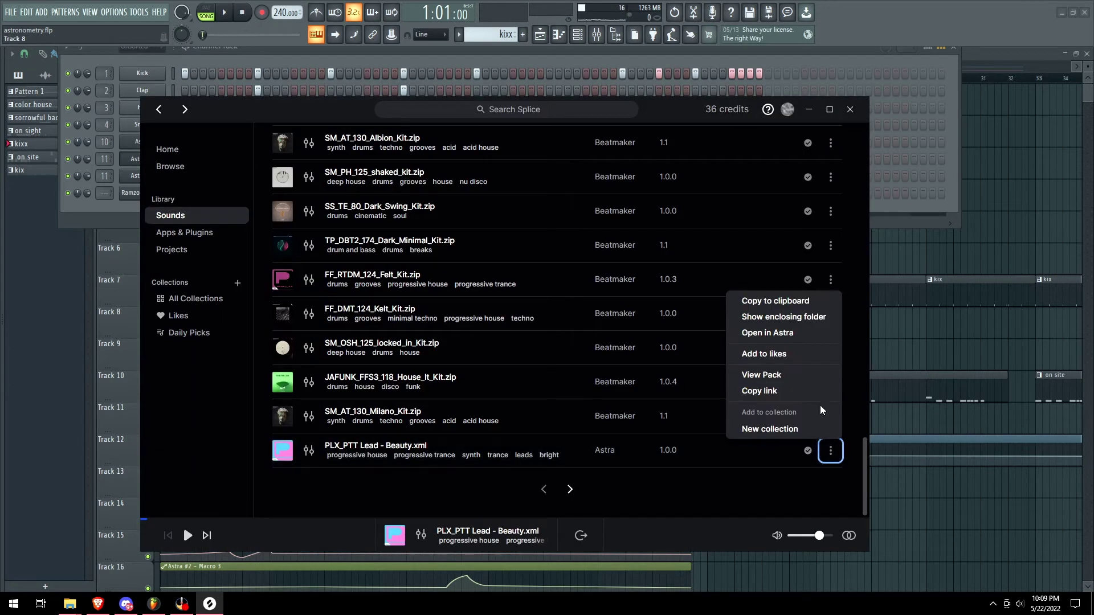
{"action": "left_click", "coordinate": [775, 317]}
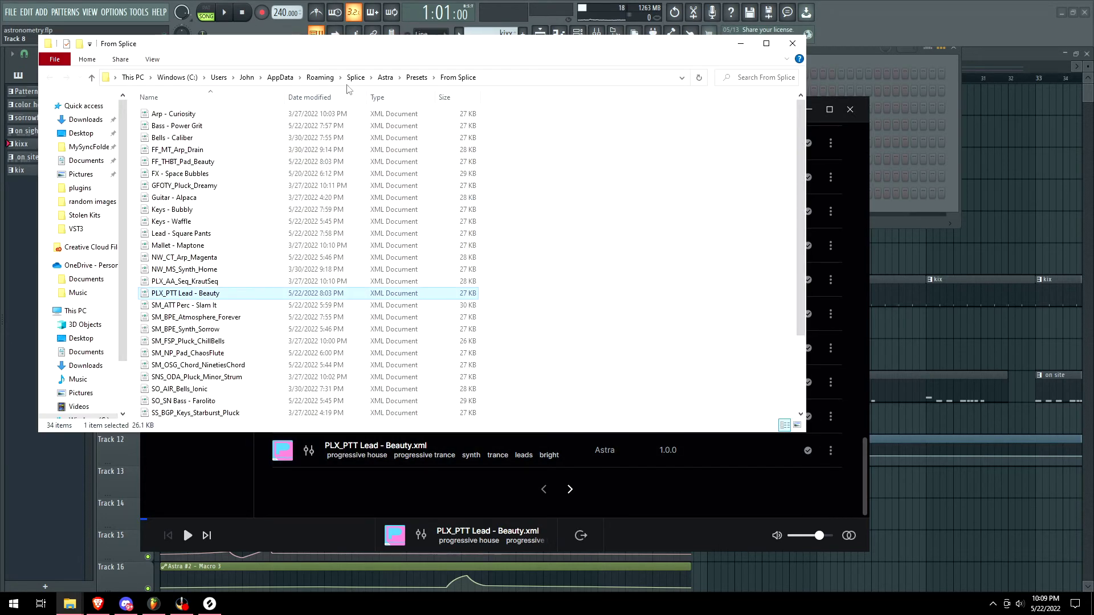
{"action": "left_click", "coordinate": [385, 77]}
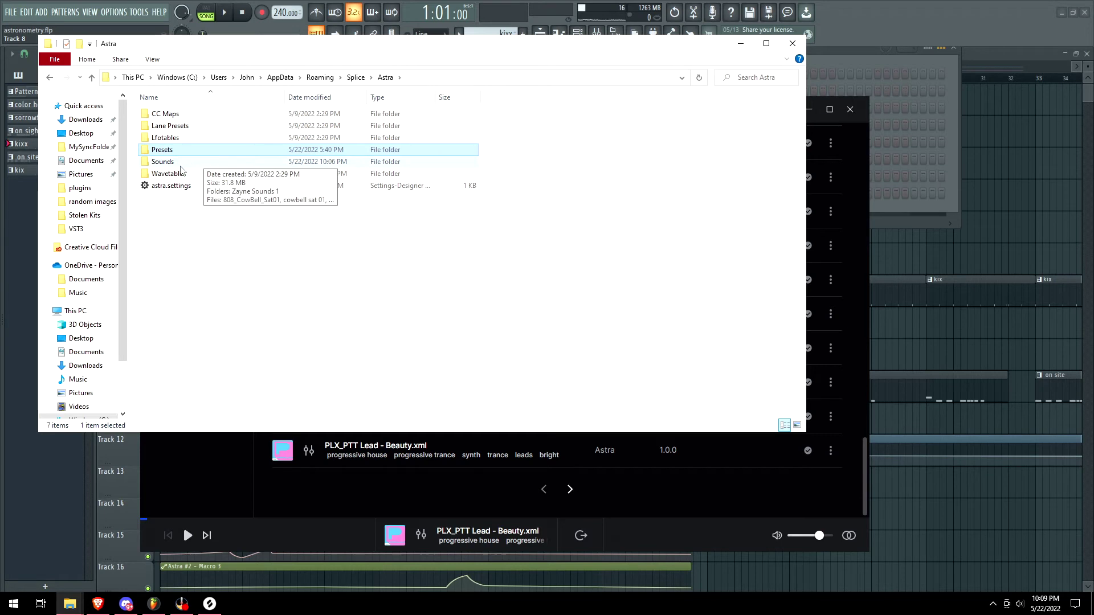
{"action": "double_click", "coordinate": [176, 173]}
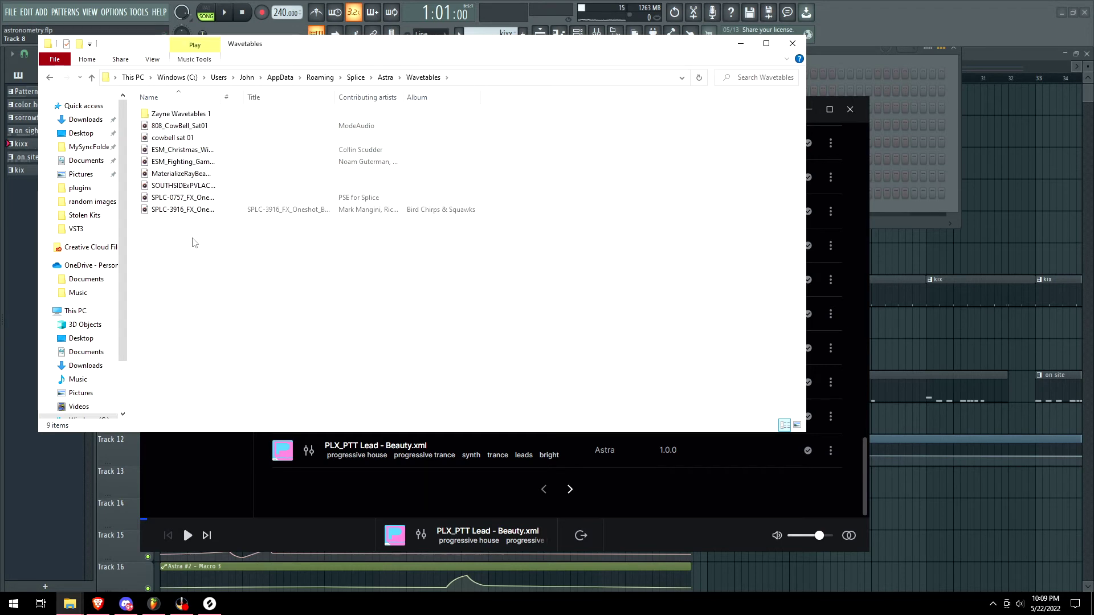
- Create a folder named "SAMPLE PACK !" inside the Wavetables folder and select the audio files there
{"action": "left_click_drag", "start_coordinate": [191, 226], "coordinate": [197, 127]}
{"action": "right_click", "coordinate": [211, 251]}
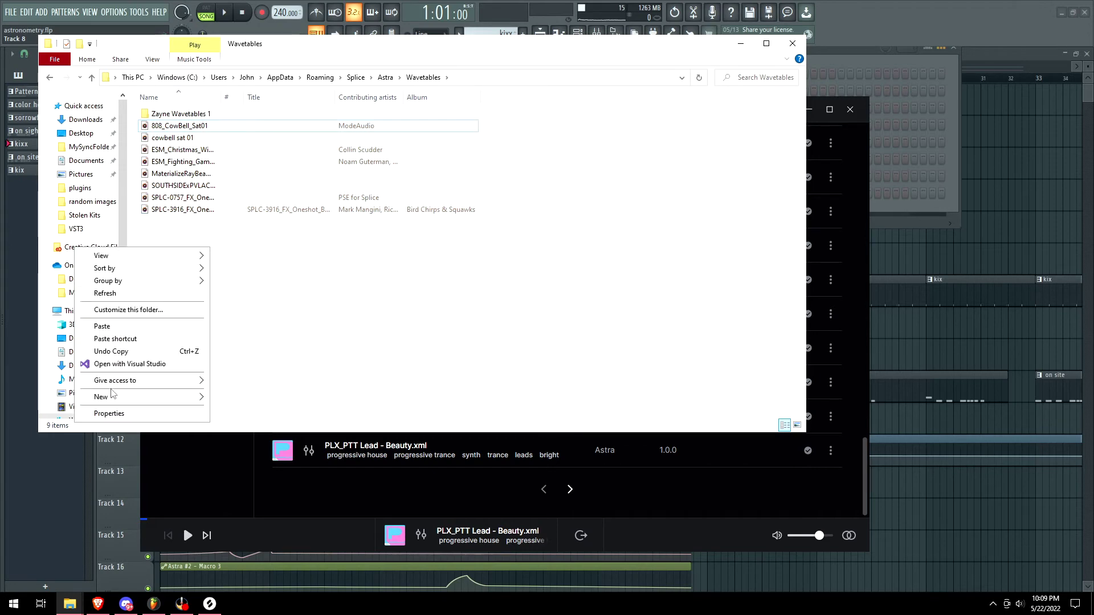
{"action": "mouse_move", "coordinate": [110, 394]}
{"action": "left_click", "coordinate": [241, 401]}
{"action": "type", "text": "SAMPLE PACK !"}
{"action": "key", "text": "Return"}
{"action": "left_click_drag", "start_coordinate": [192, 268], "coordinate": [194, 121]}
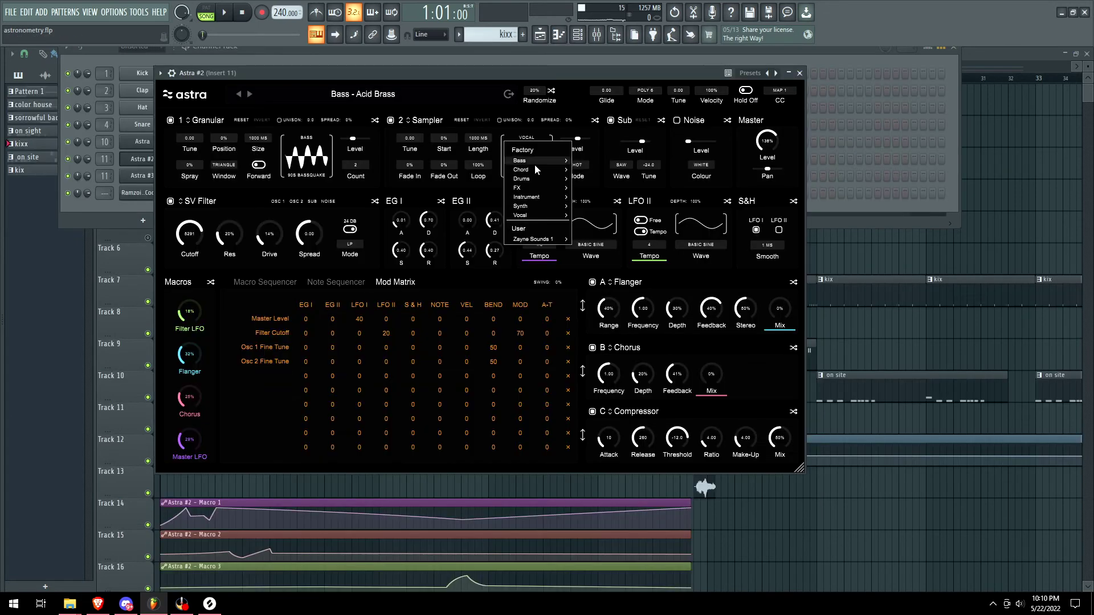
- In Astra #2, load the 808_CowBell_Sat01 user sample into oscillator 2's Sampler and randomize the patch at 20%
{"action": "mouse_move", "coordinate": [535, 243]}
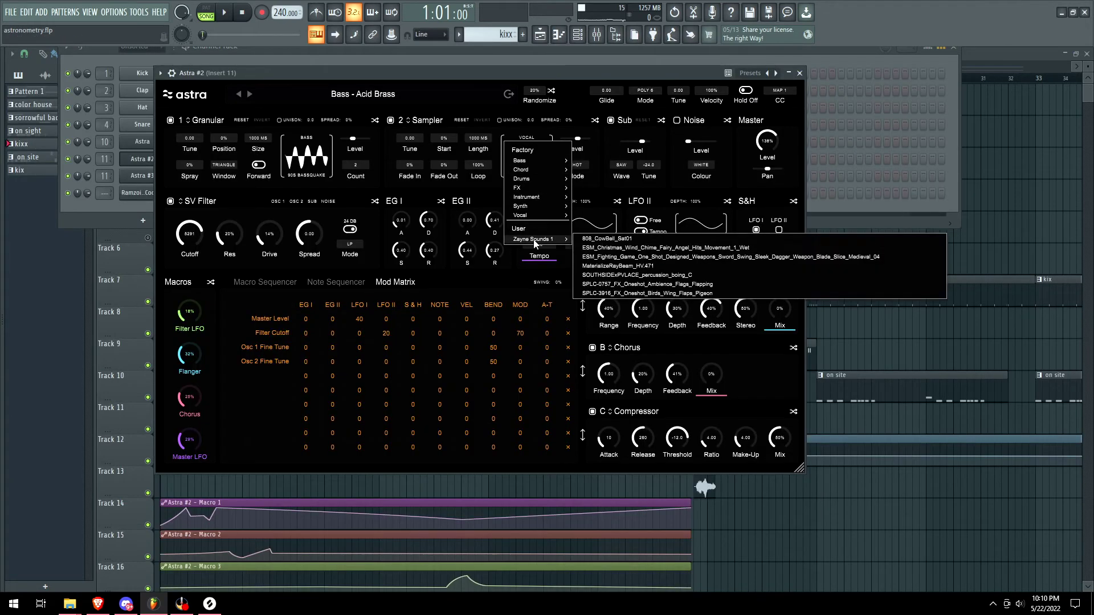
{"action": "left_click", "coordinate": [641, 250]}
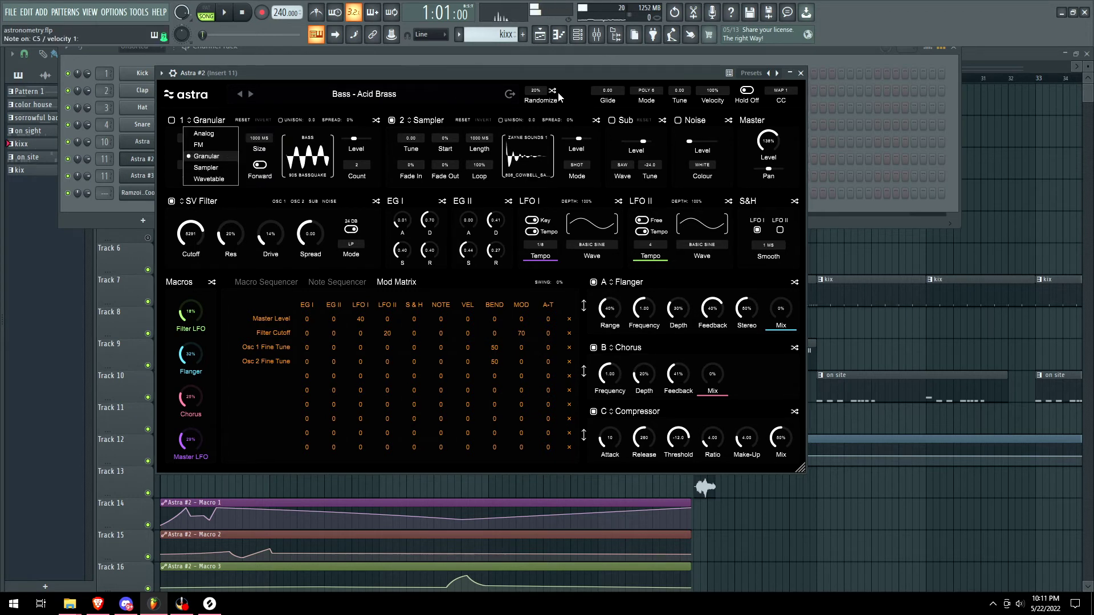
{"action": "left_click", "coordinate": [554, 93]}
{"action": "left_click", "coordinate": [553, 91]}
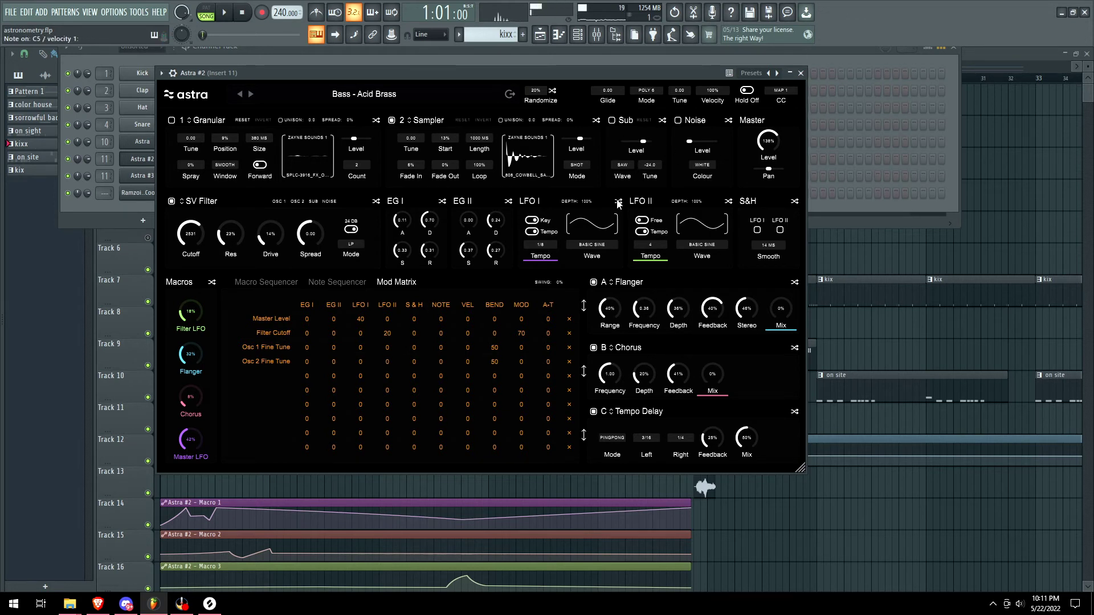
{"action": "left_click", "coordinate": [553, 91]}
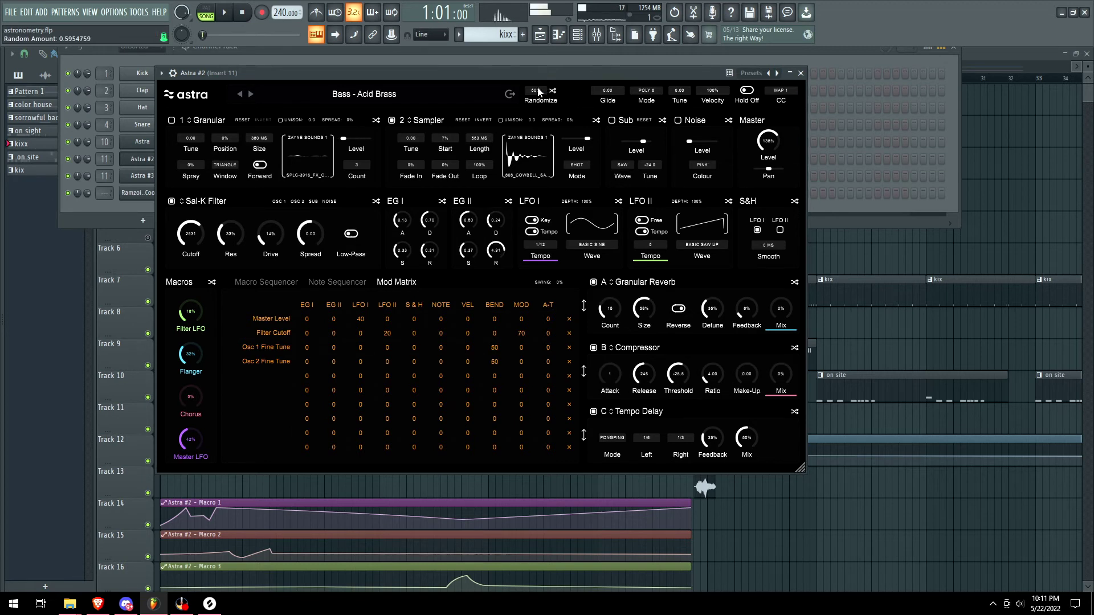
- Randomize the whole patch with the amount at about 60%, and again with it set to 25%
{"action": "left_click", "coordinate": [552, 91]}
{"action": "left_click", "coordinate": [551, 91]}
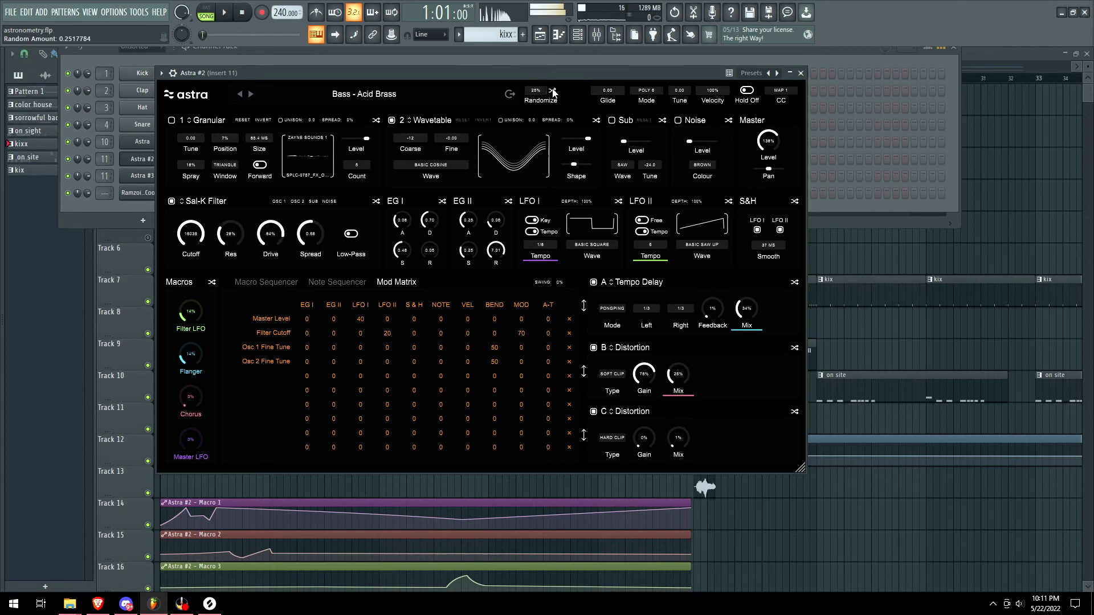
{"action": "left_click", "coordinate": [553, 91]}
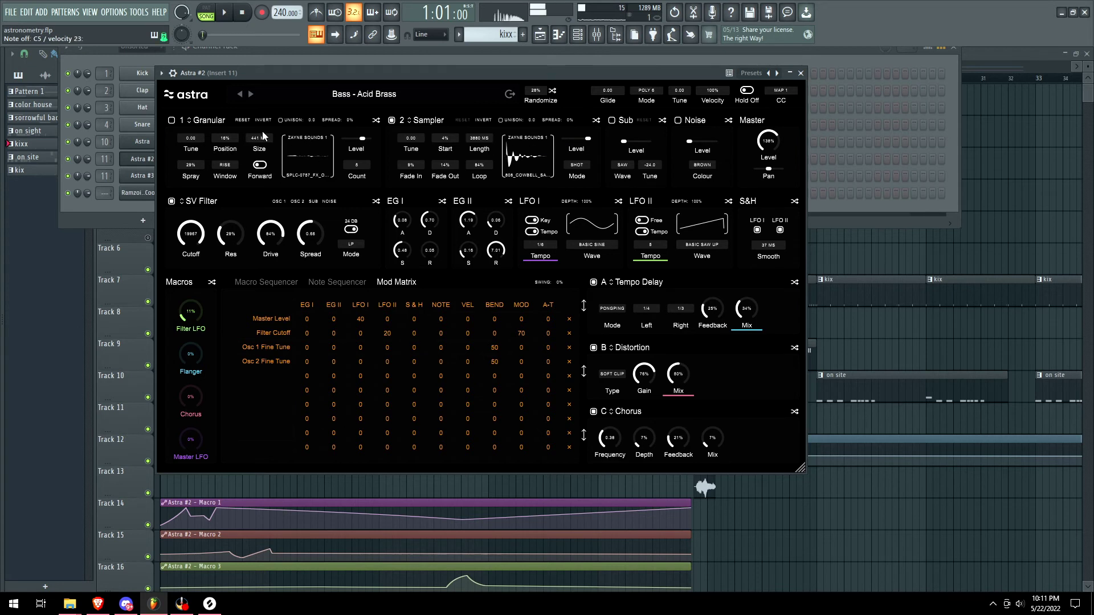
- Load the SOUTHSIDExPVLACE_percussion_boing_C user sample into oscillator 1's Granular engine in Reverse, and close the channel rack and Astra #2
{"action": "left_click", "coordinate": [317, 163]}
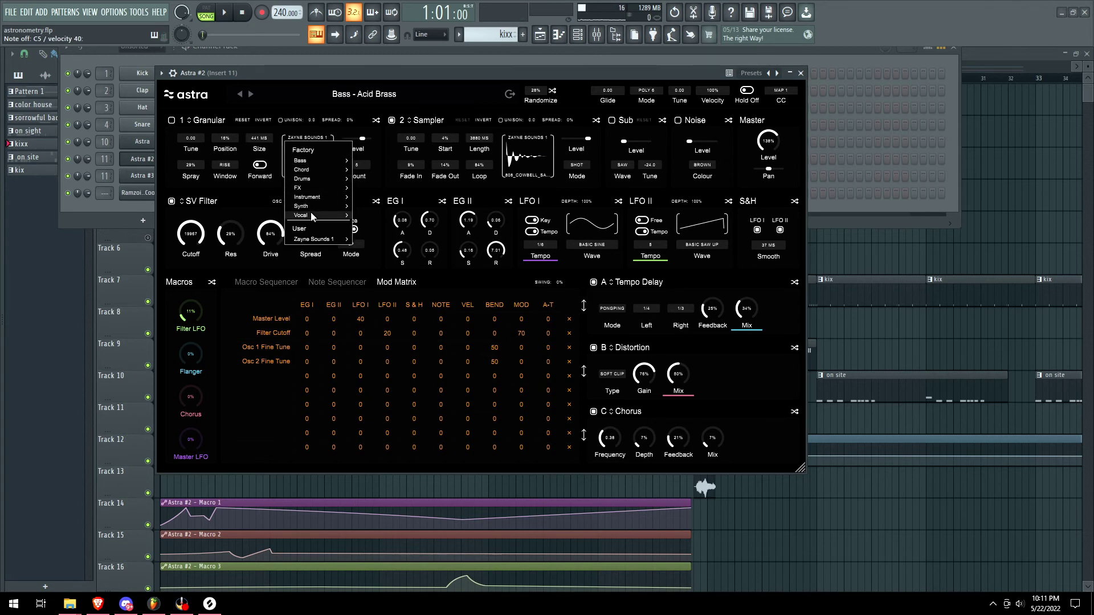
{"action": "mouse_move", "coordinate": [319, 212]}
{"action": "left_click", "coordinate": [385, 270]}
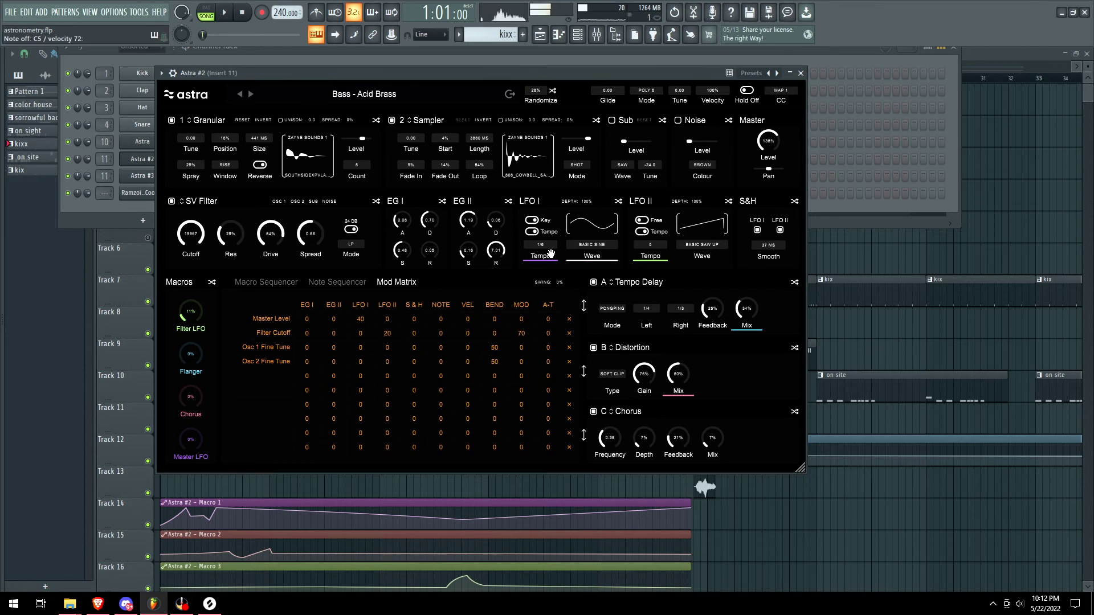
{"action": "left_click", "coordinate": [259, 165]}
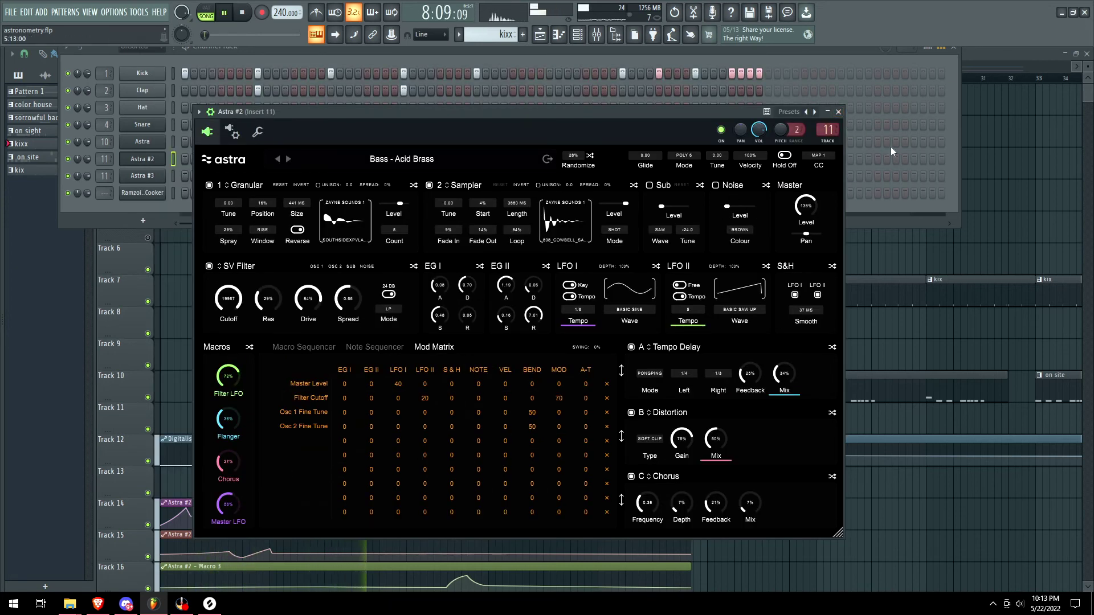
{"action": "left_click", "coordinate": [955, 53]}
{"action": "left_click", "coordinate": [838, 112]}
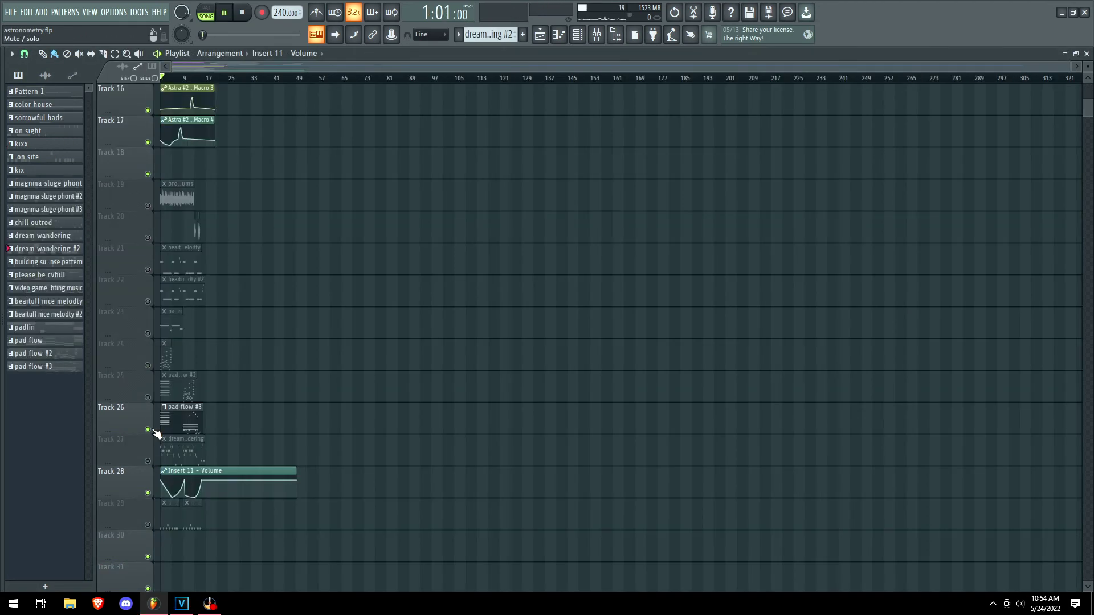
- Unmute Track 21, which holds the beaitufl nice melodty pattern, in the playlist
{"action": "scroll", "coordinate": [302, 408], "scroll_direction": "up", "scroll_amount": 5}
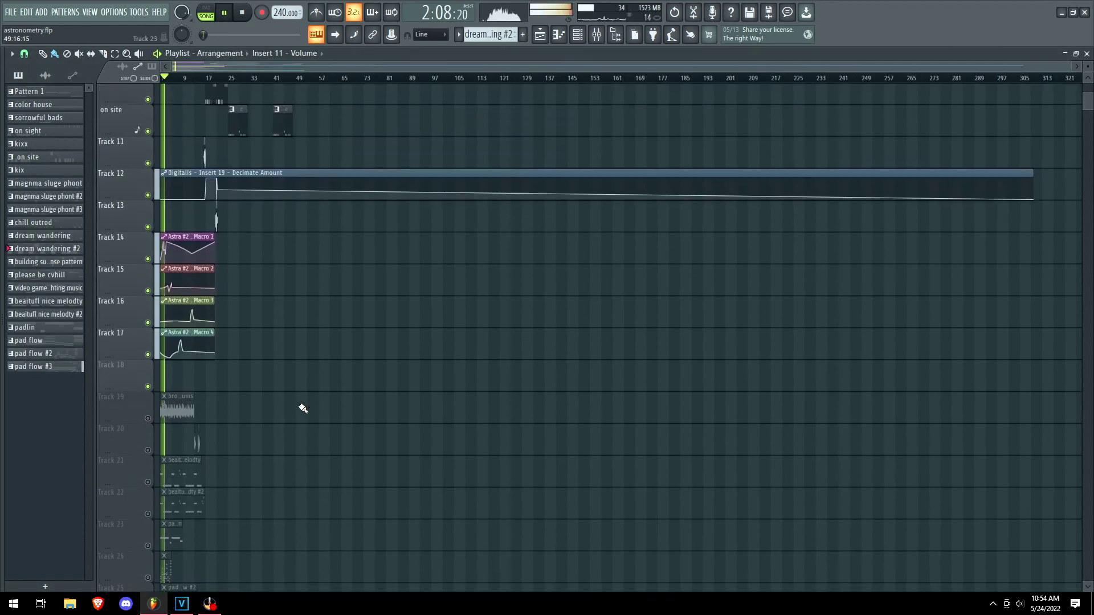
{"action": "scroll", "coordinate": [256, 433], "scroll_direction": "down", "scroll_amount": 3}
{"action": "scroll", "coordinate": [171, 423], "scroll_direction": "up", "scroll_amount": 4}
{"action": "left_click", "coordinate": [148, 399]}
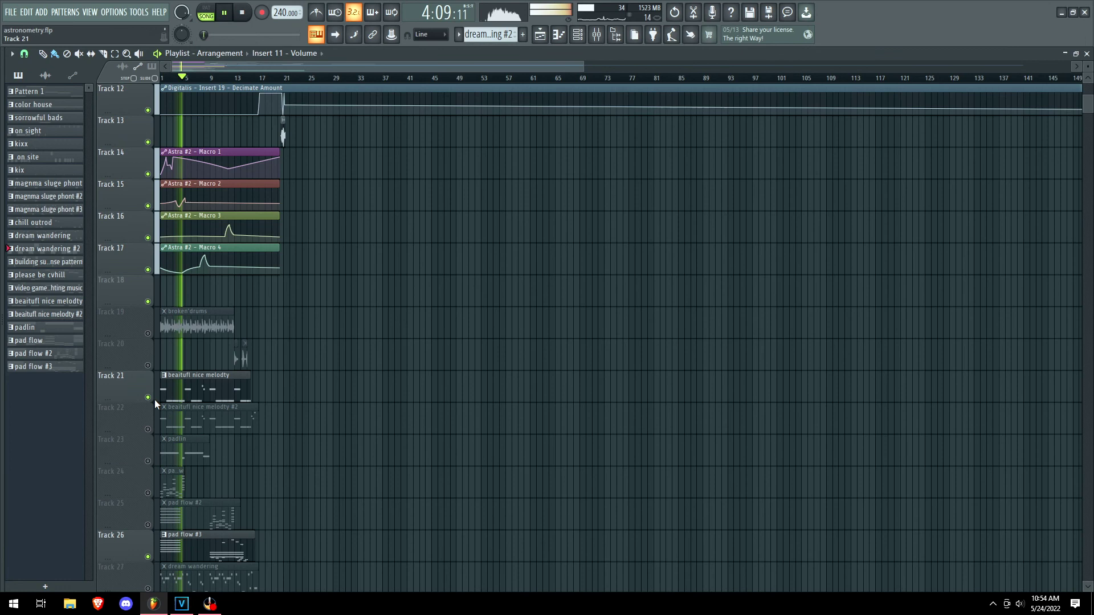
- Examine the arrangement's patterns and automation clips on the upper playlist tracks during playback
{"action": "scroll", "coordinate": [257, 422], "scroll_direction": "up", "scroll_amount": 1}
{"action": "scroll", "coordinate": [359, 446], "scroll_direction": "down", "scroll_amount": 1}
{"action": "scroll", "coordinate": [332, 447], "scroll_direction": "up", "scroll_amount": 4}
{"action": "scroll", "coordinate": [359, 447], "scroll_direction": "down", "scroll_amount": 3}
{"action": "scroll", "coordinate": [359, 439], "scroll_direction": "up", "scroll_amount": 2}
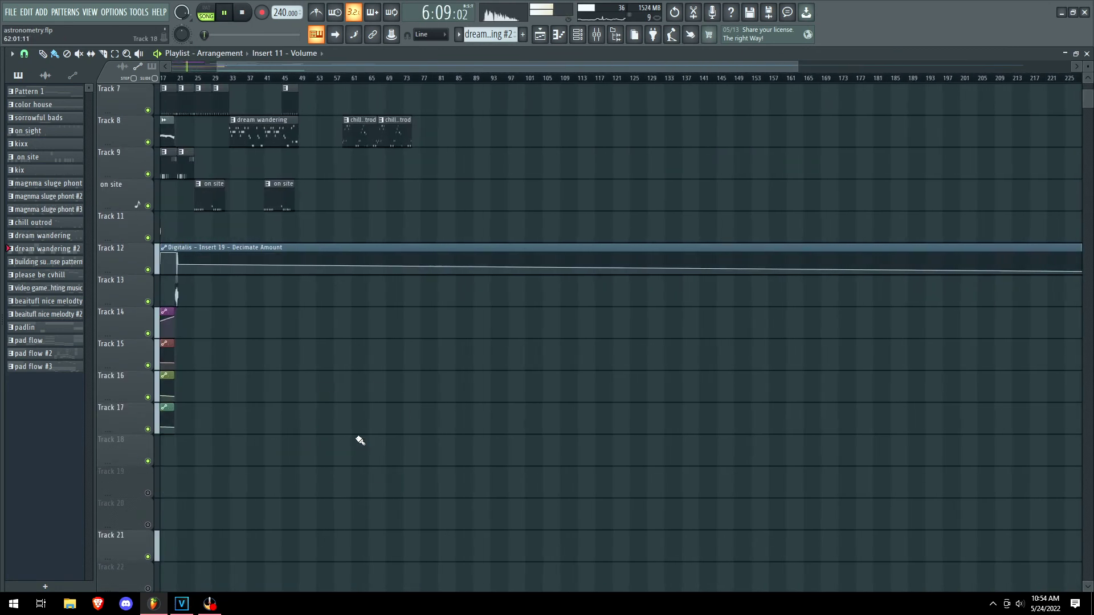
{"action": "scroll", "coordinate": [438, 143], "scroll_direction": "up", "scroll_amount": 4}
{"action": "left_click_drag", "start_coordinate": [429, 66], "coordinate": [216, 114]}
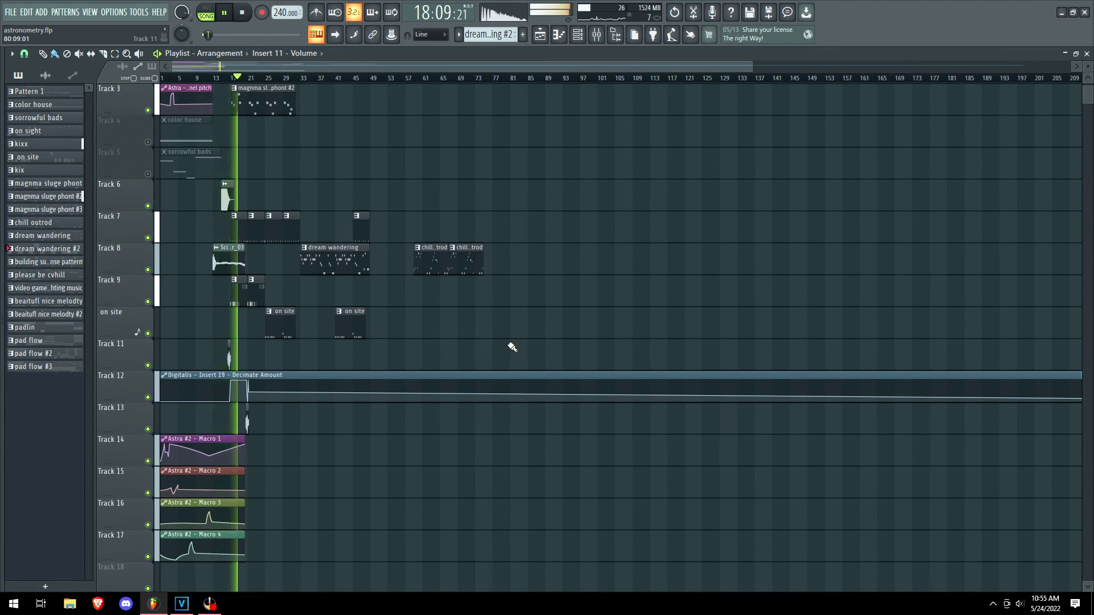
{"action": "scroll", "coordinate": [523, 342], "scroll_direction": "up", "scroll_amount": 2}
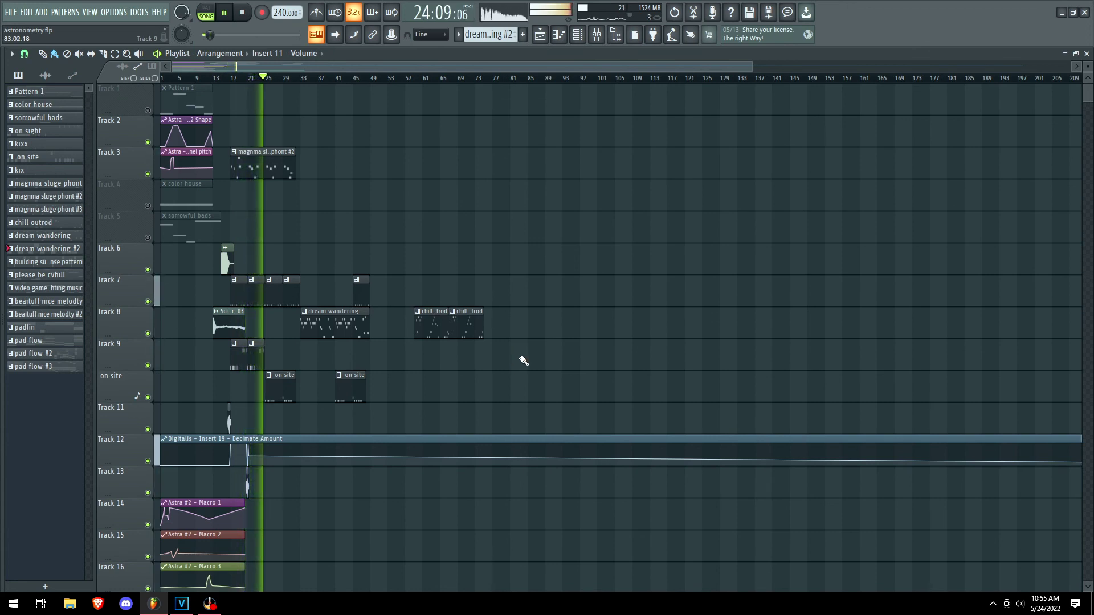
{"action": "scroll", "coordinate": [522, 359], "scroll_direction": "down", "scroll_amount": 1}
{"action": "scroll", "coordinate": [541, 290], "scroll_direction": "up", "scroll_amount": 1}
- Open Astra #3 from the channel rack, close the rack and move the plugin window clear of the first playlist bars
{"action": "key", "text": "F6"}
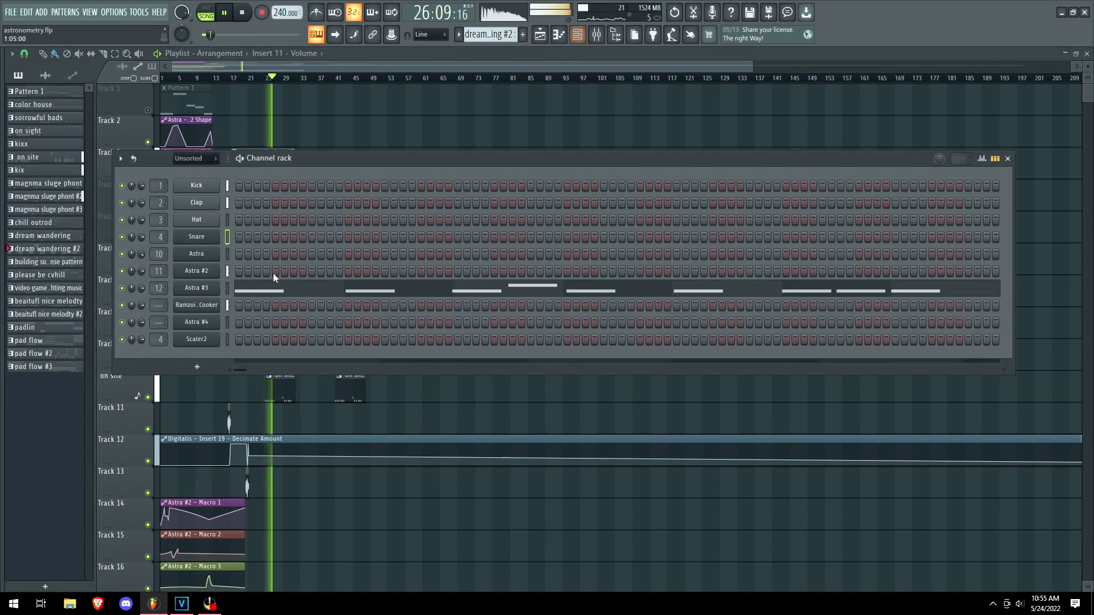
{"action": "left_click", "coordinate": [199, 289]}
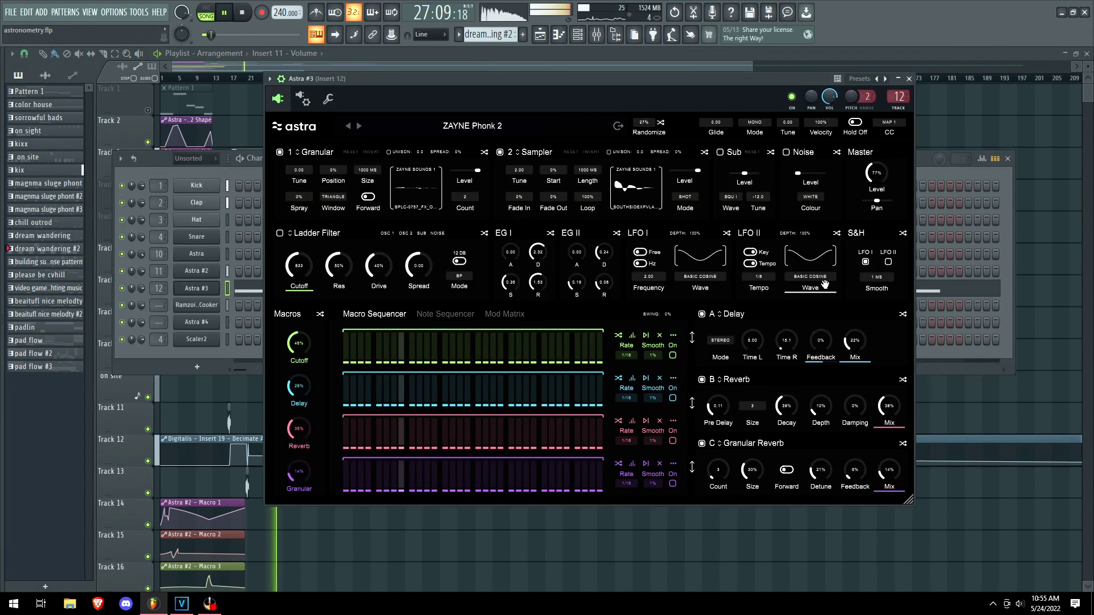
{"action": "left_click", "coordinate": [1007, 159]}
{"action": "left_click_drag", "start_coordinate": [600, 79], "coordinate": [697, 121]}
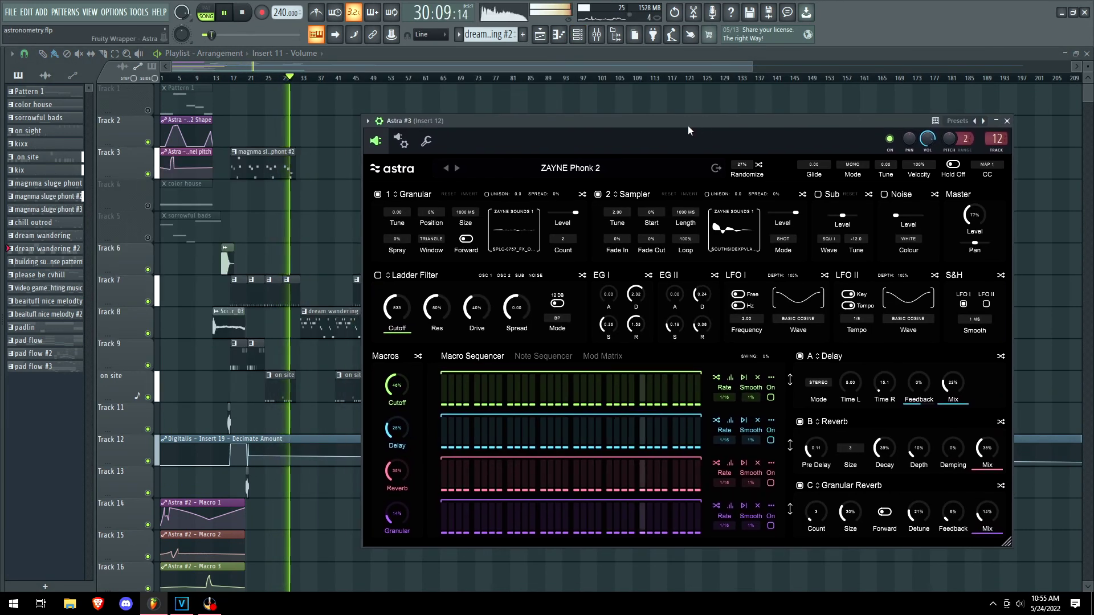